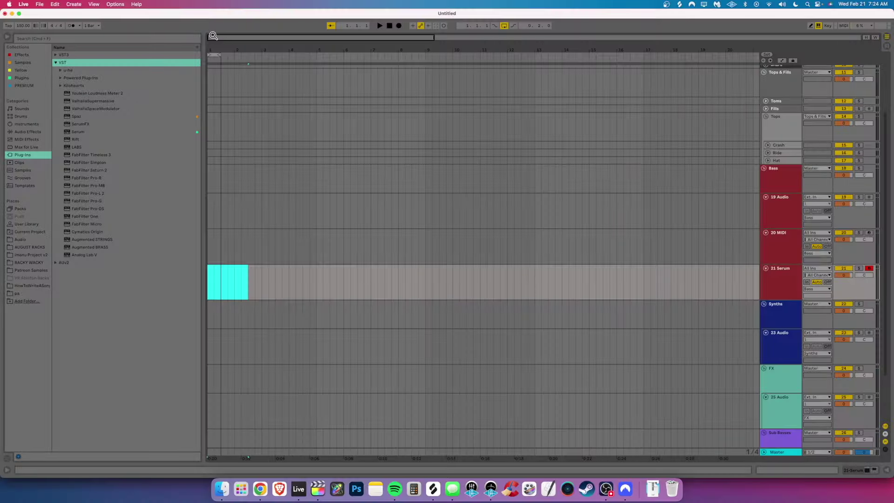
Bring the Riddim Drums 1 set from the pa folder into the start of the arrangement and play the two-bar drum loop
drag(213, 36, 193, 49)
drag(267, 53, 458, 75)
click(71, 36)
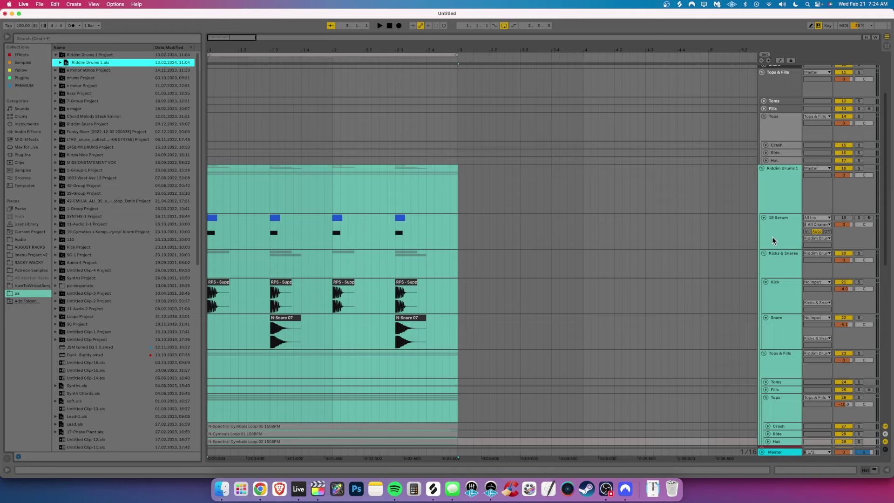
scroll(456, 247, down, 5)
click(208, 315)
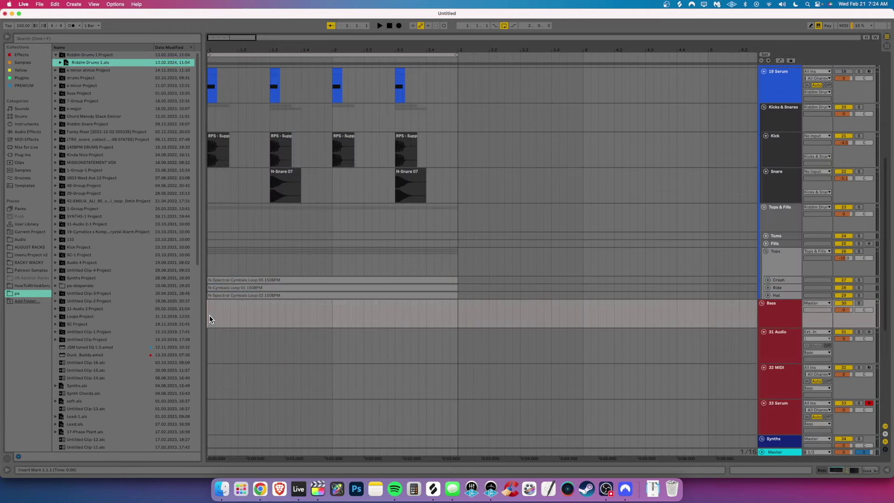
key(space)
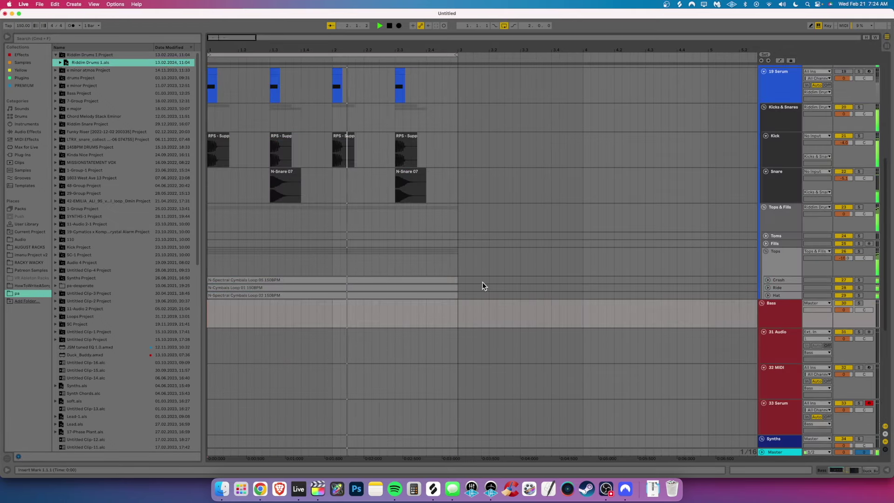
click(433, 322)
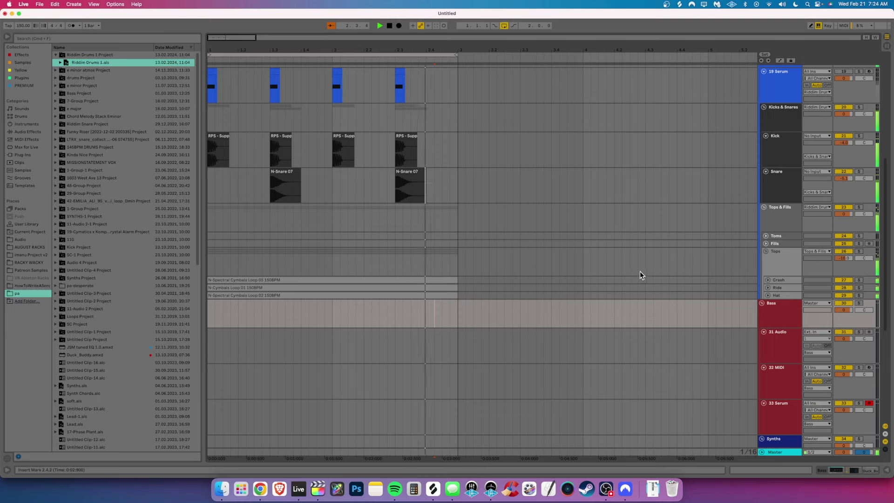
Place N-Bass 03 MultiChord EMin from Nasko Patreon Sample Pack Vol. 2 on the Bass group's audio track and delete everything after bar 3
click(24, 85)
click(533, 345)
scroll(534, 340, down, 4)
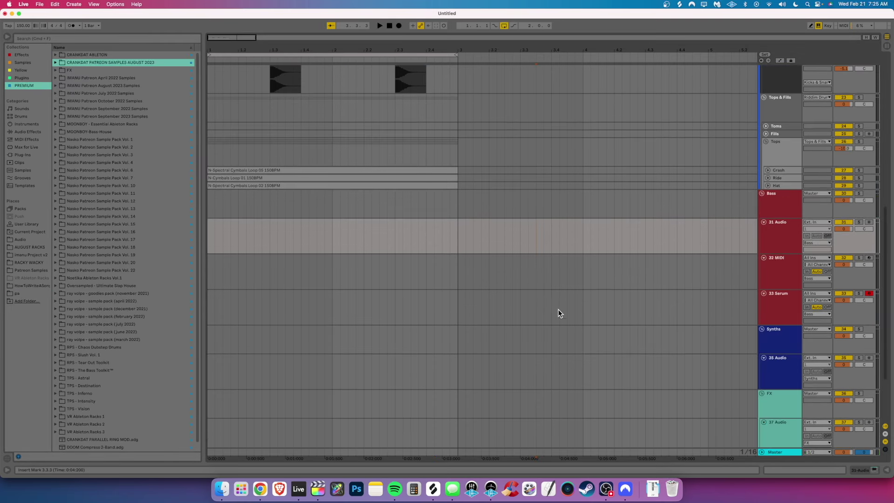
click(56, 148)
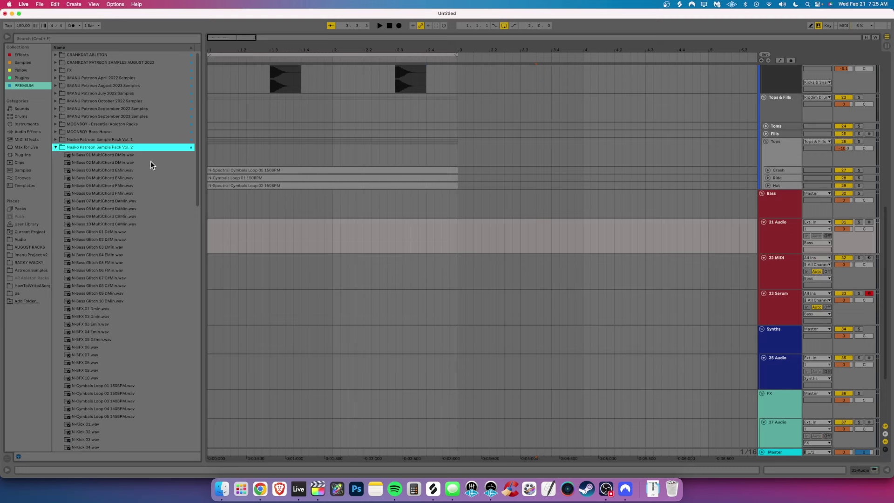
drag(118, 170, 210, 235)
click(557, 298)
drag(732, 235, 459, 225)
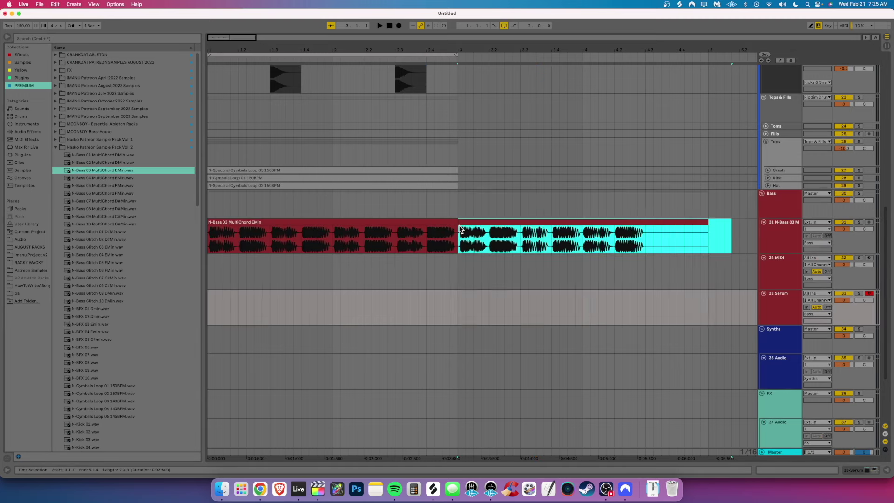
key(Delete)
Play the loop from the start and turn the bass audio track's volume down slightly
key(Home)
key(space)
drag(847, 229, 846, 238)
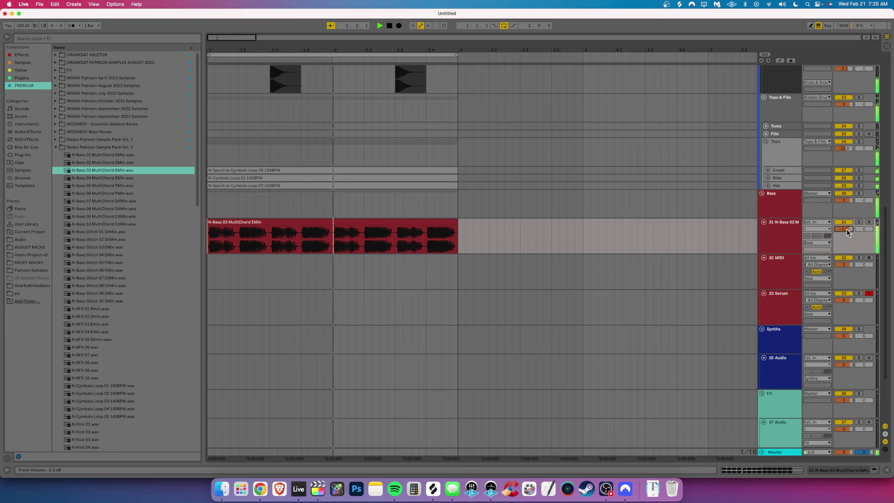
key(space)
Examine the Bass group's effect chain of EQ Eight, Multiband Compression and Duck Buddy while the loop plays
double_click(782, 201)
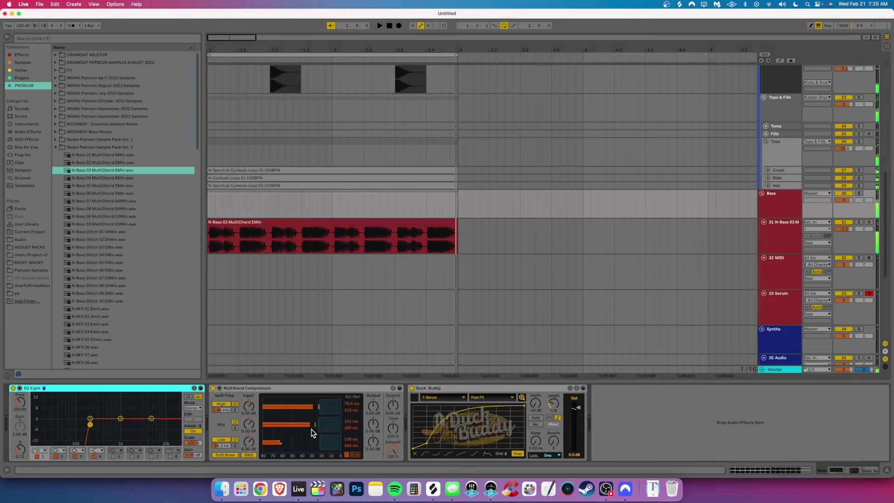
key(space)
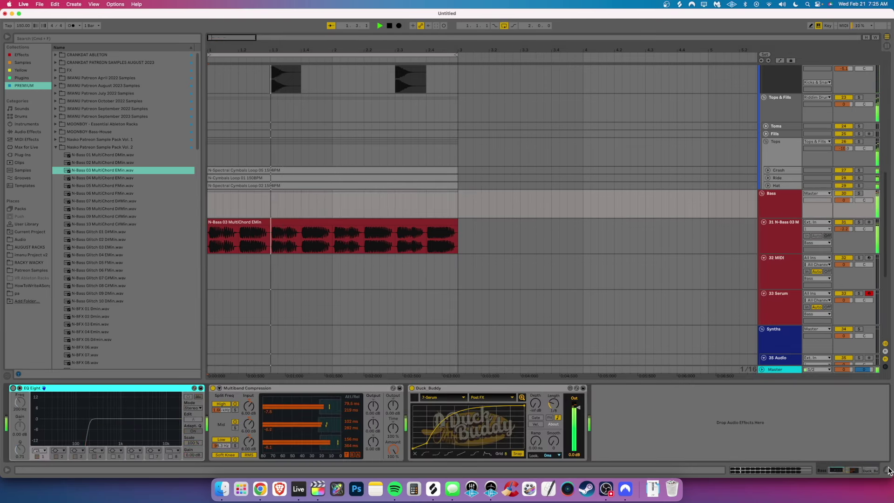
click(888, 470)
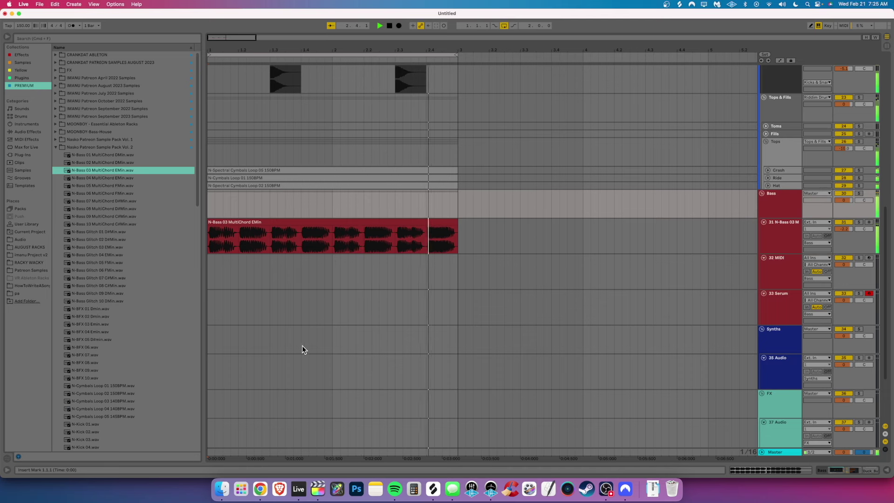
scroll(280, 347, up, 3)
key(space)
Place N-Bass Flow Shot 13 E from Nasko Patreon Sample Pack Vol. 10 at the bass track's start and delete everything after the first beat
click(54, 147)
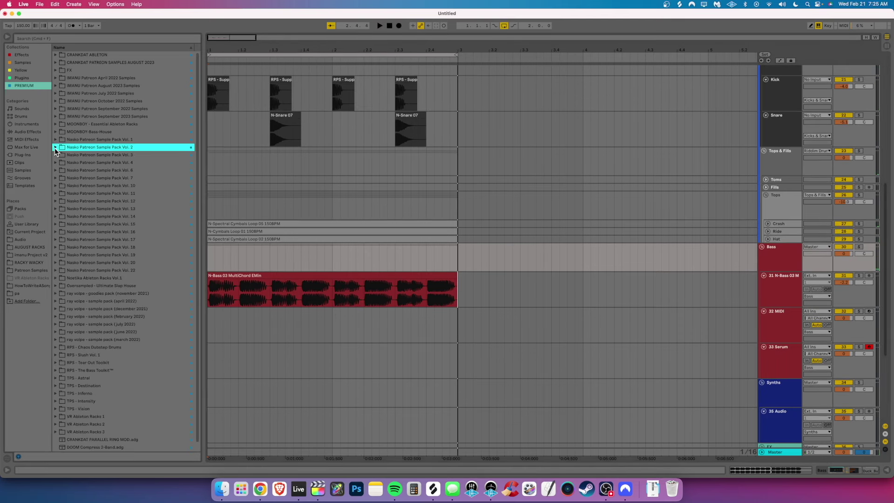
click(56, 171)
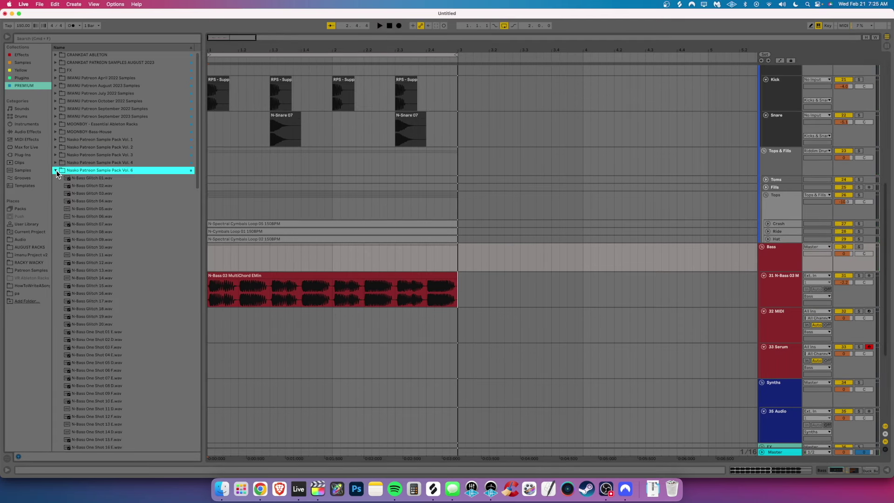
click(116, 333)
click(112, 347)
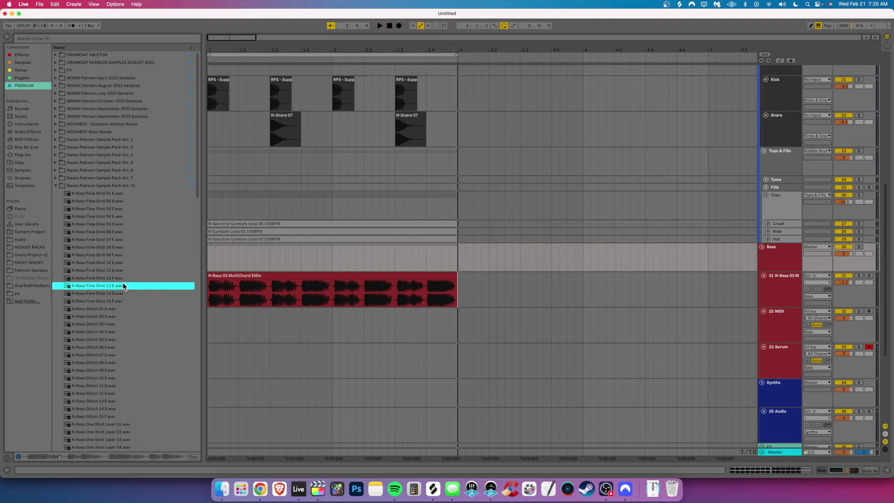
drag(123, 284, 215, 287)
drag(275, 276, 267, 278)
drag(567, 279, 235, 278)
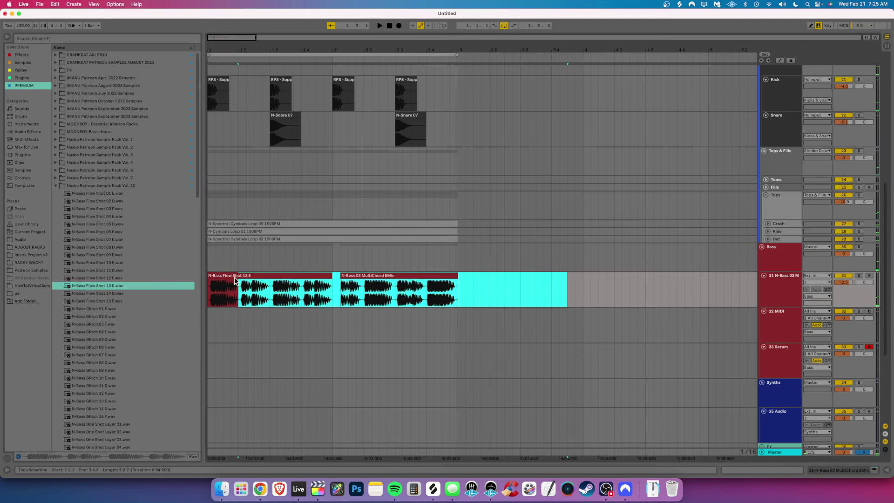
key(Delete)
Duplicate the one-beat bass clip seven times to fill two bars and play the loop
key(super+d)
key(super+d)
key(super+d)
key(super+d)
key(super+d)
key(super+d)
key(super+d)
key(space)
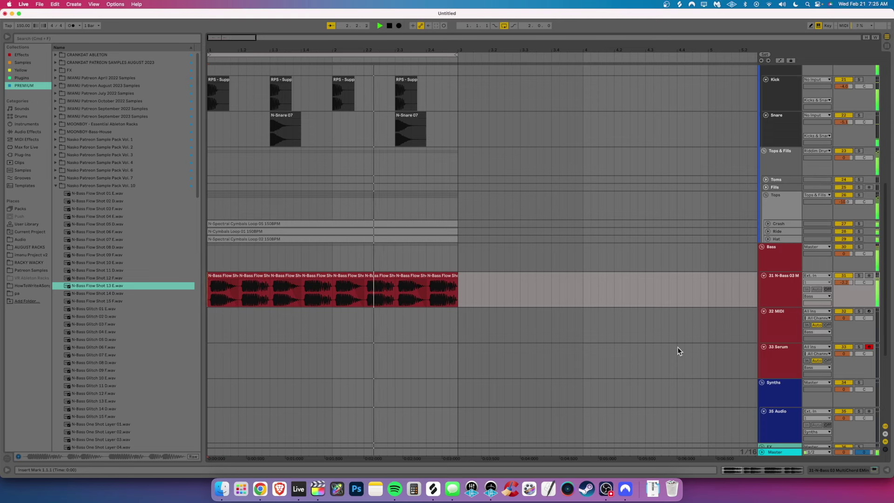
key(space)
Add a Saturator to the bass audio track and play the loop while trying its Base control
click(763, 326)
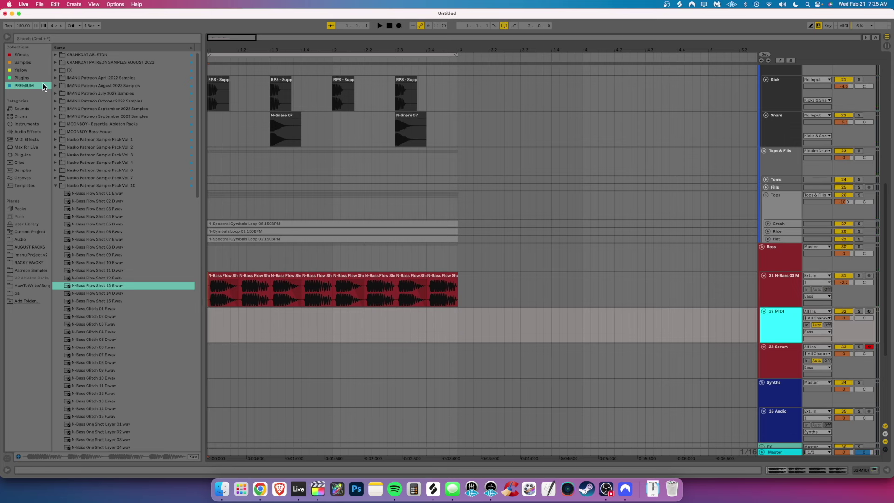
click(41, 38)
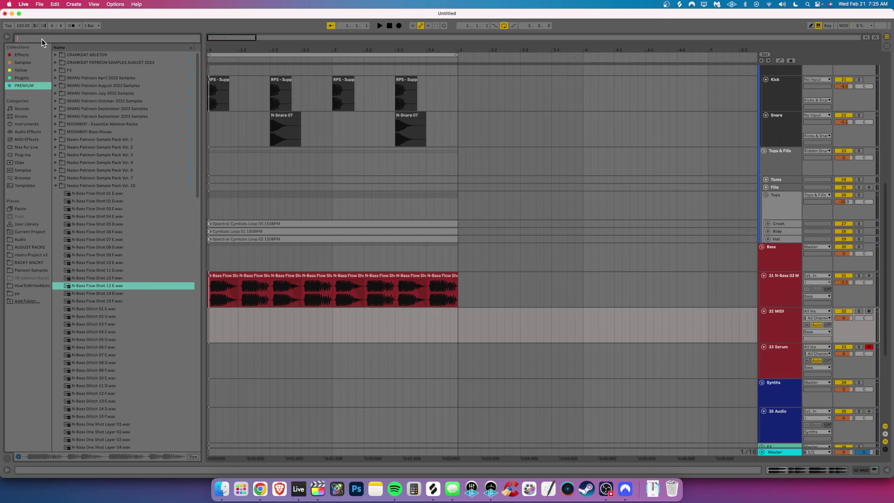
double_click(782, 282)
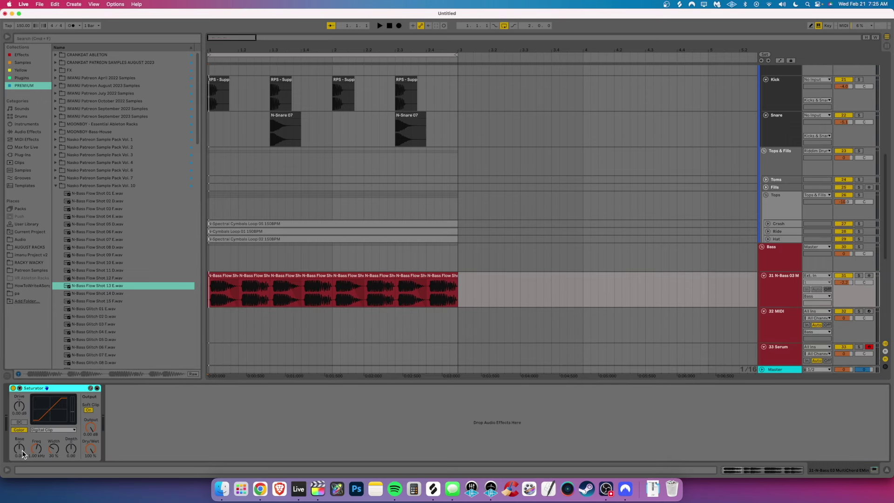
click(21, 452)
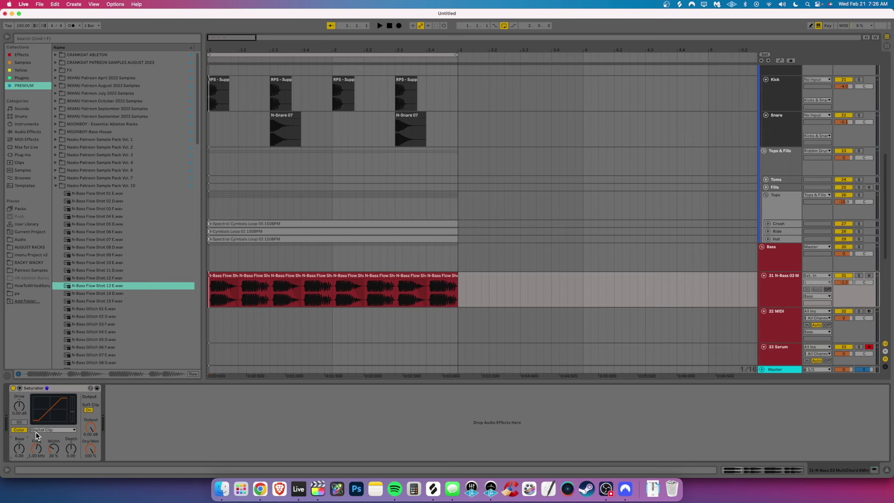
key(space)
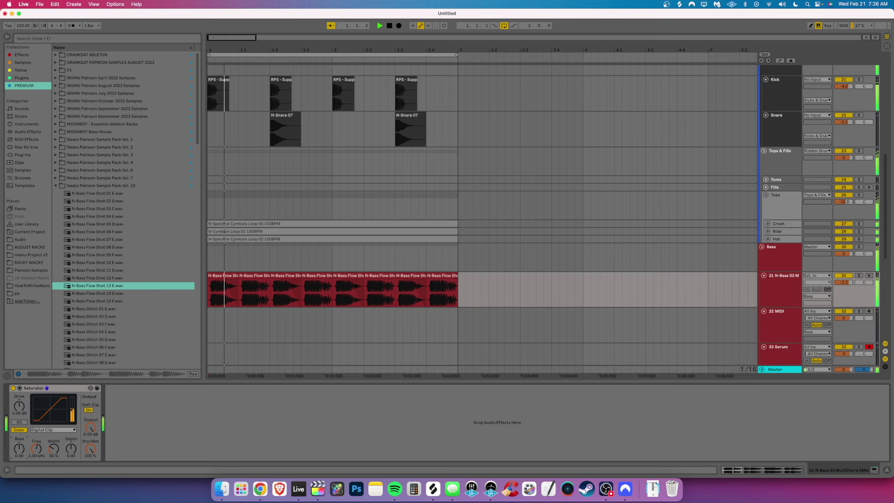
drag(19, 448, 19, 459)
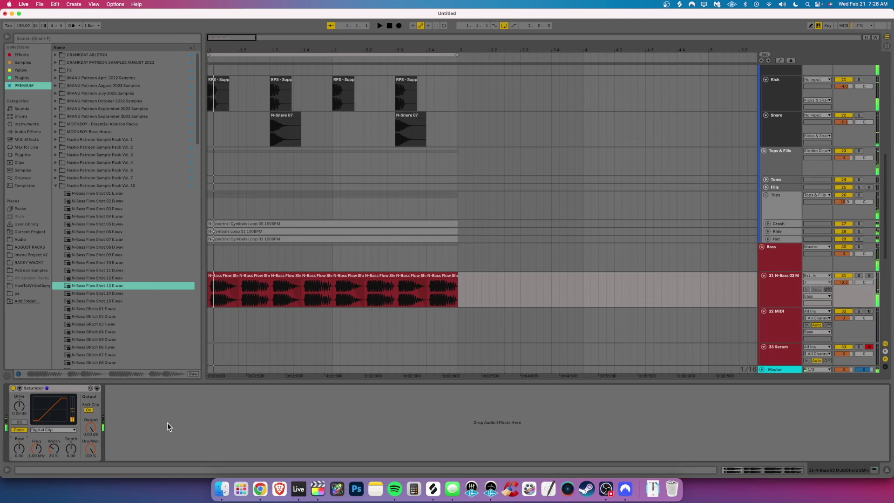
Add a Delay ahead of the Saturator on the bass track and switch its mode to Fade
click(56, 187)
click(37, 132)
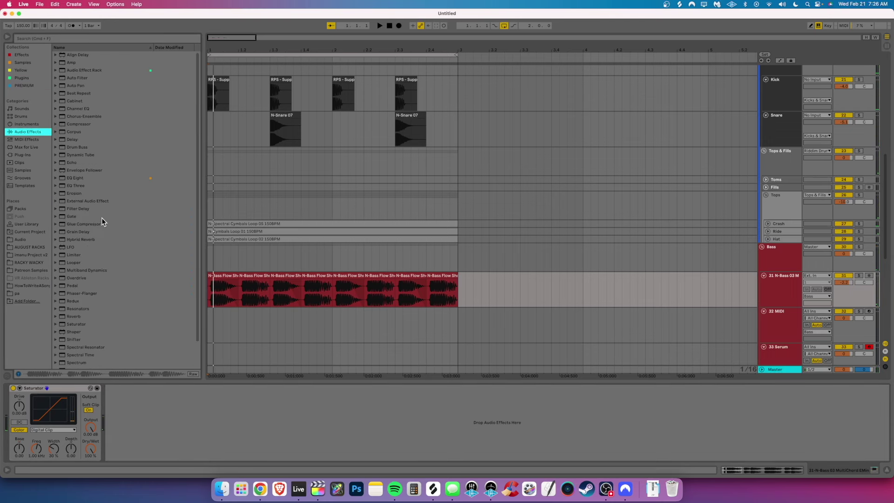
double_click(79, 141)
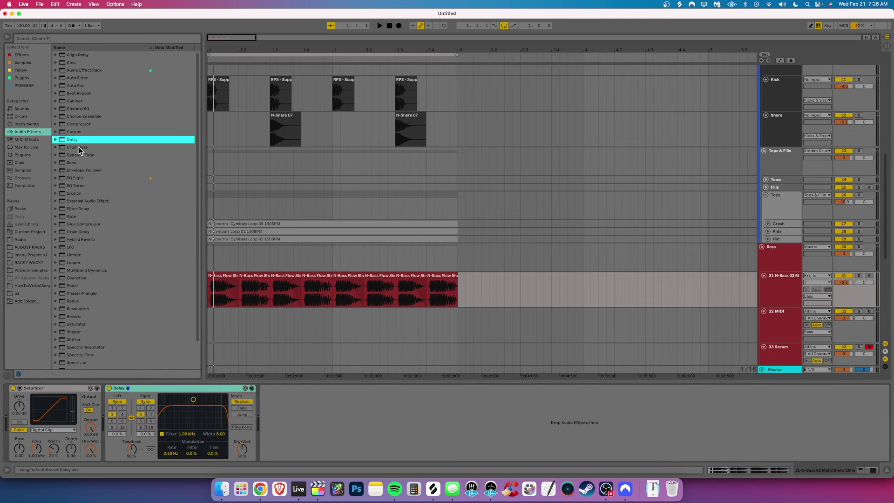
drag(33, 387, 114, 398)
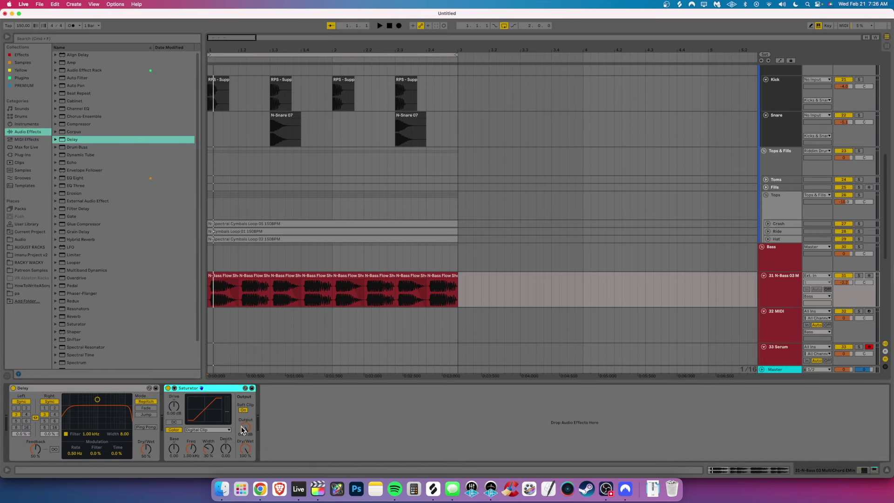
click(146, 408)
Deactivate all bass clips after the first one and play from the start to hear the delay alone
drag(523, 281, 227, 285)
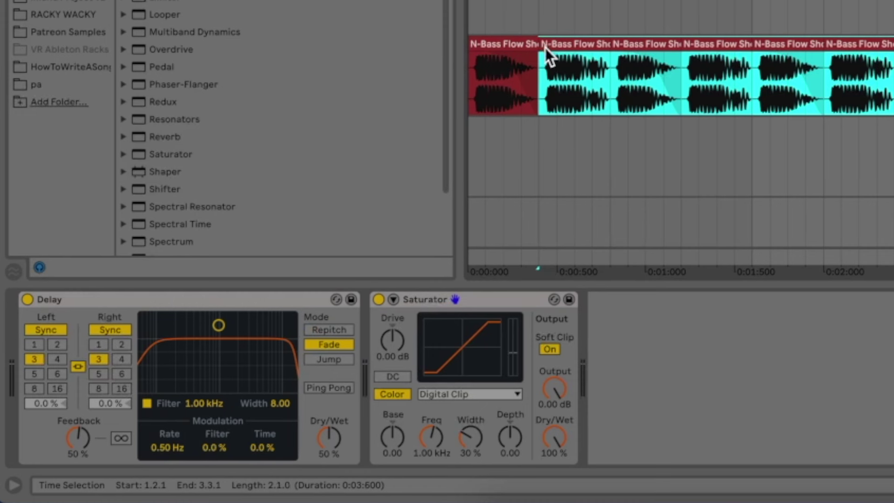
key(0)
click(472, 94)
key(space)
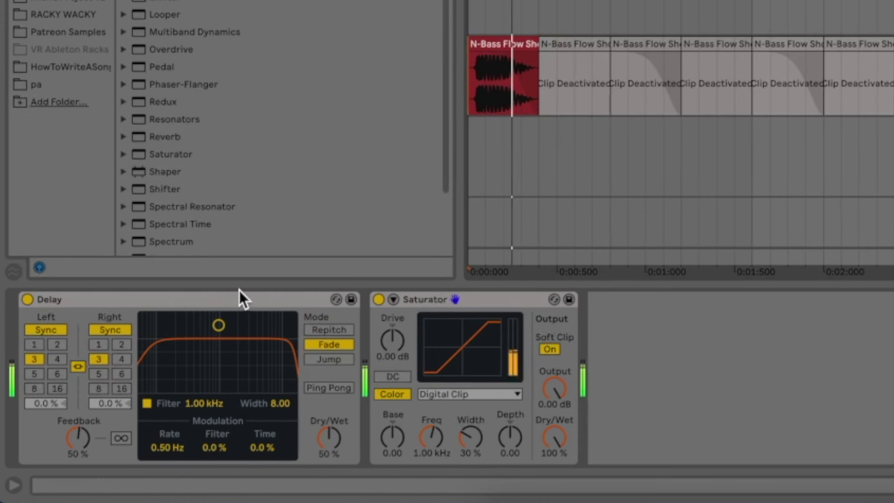
Switch the Delay from synced to free time, set both delay times to 3.26 ms and lower the feedback to about 25%
click(52, 331)
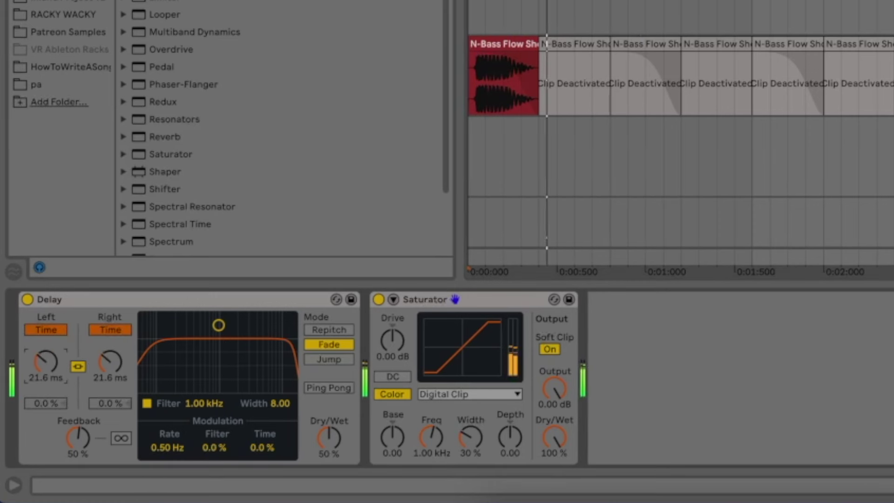
mouse_move(46, 362)
mouse_down()
mouse_move(46, 381)
mouse_move(45, 359)
mouse_move(45, 371)
mouse_up()
drag(83, 437, 82, 459)
mouse_move(55, 365)
mouse_down()
mouse_move(54, 354)
mouse_move(55, 376)
mouse_up()
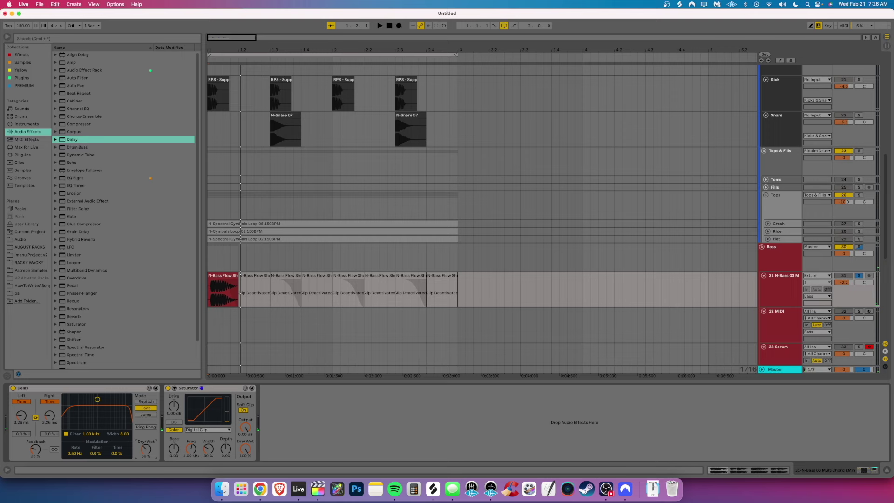
key(space)
key(space)
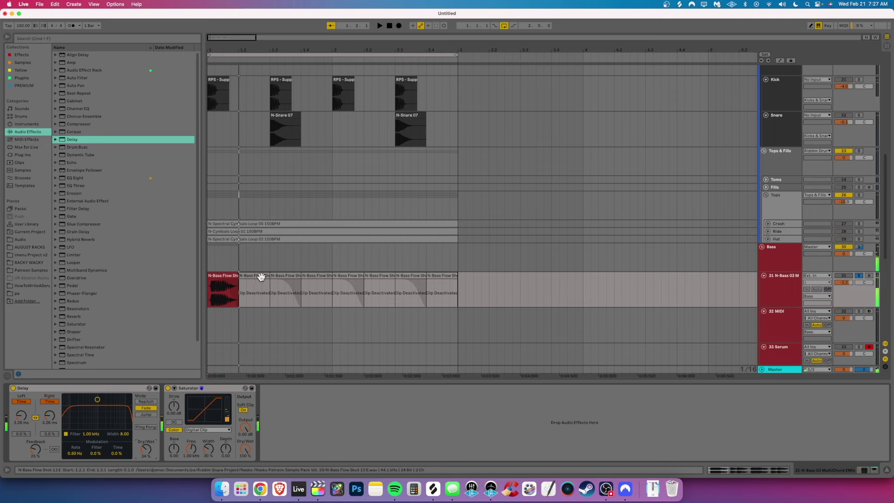
Reactivate the seven deactivated bass clips
click(261, 275)
shift+click(442, 275)
key(0)
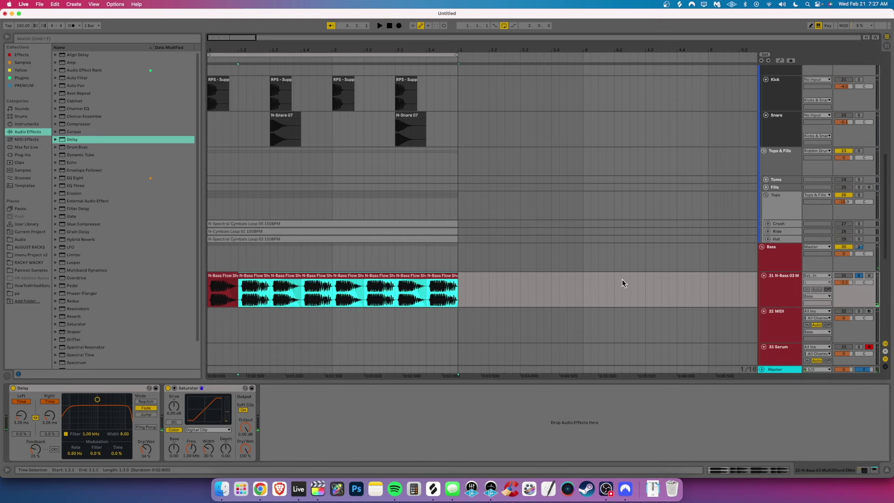
Show the Delay's left time automation on the bass track, add breakpoints around the second clip and raise a peak inside it
click(780, 61)
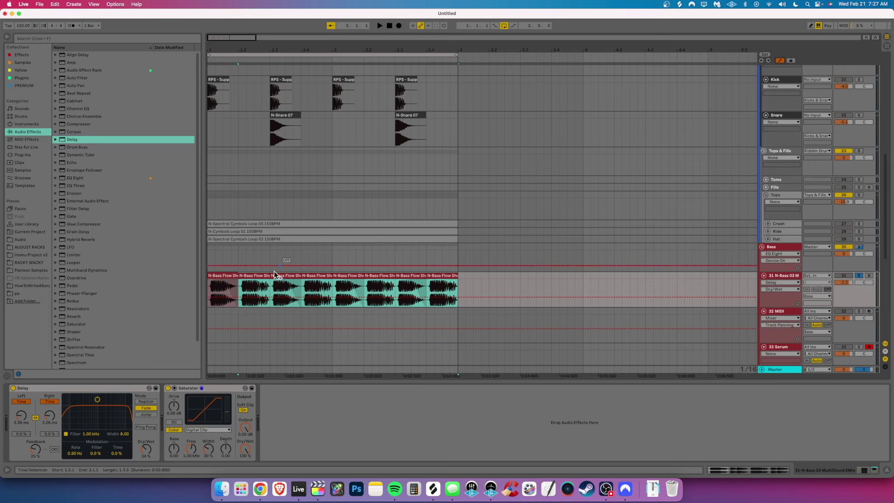
right_click(23, 418)
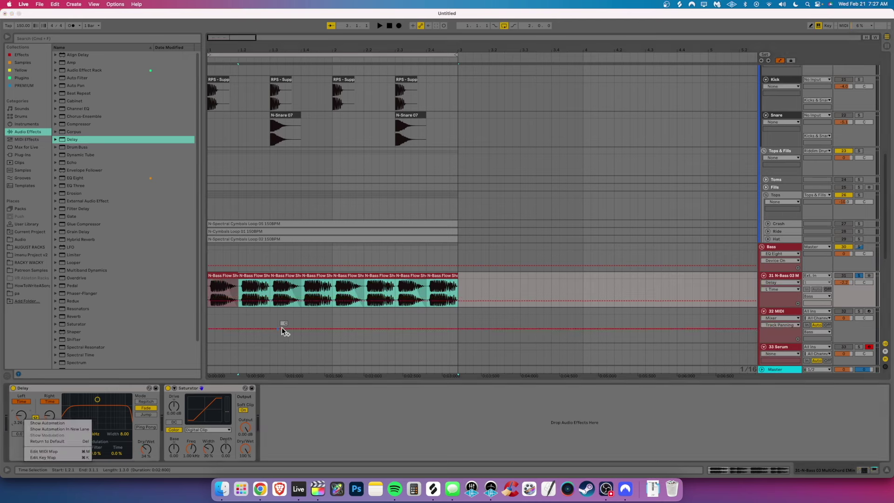
click(239, 301)
click(270, 300)
key(space)
drag(247, 300, 246, 295)
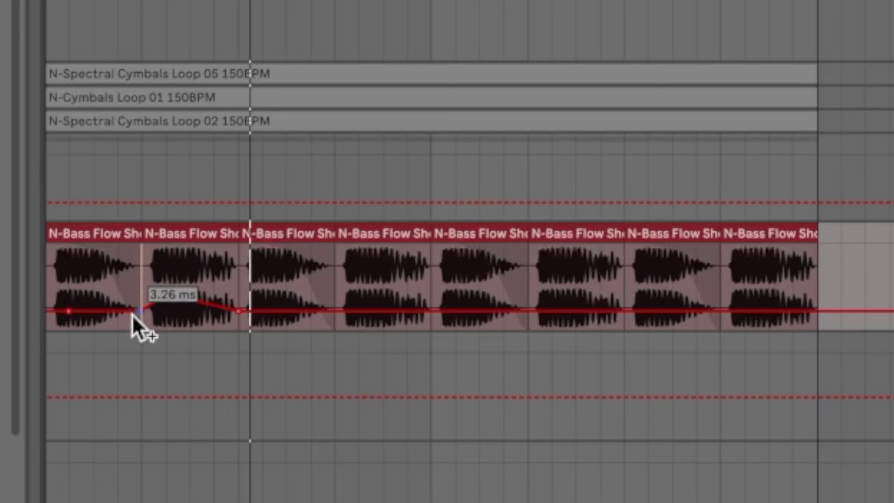
Shape the left delay time automation to rise and fall within each of the first two bass clips, dropping low at the clip boundaries
click(136, 312)
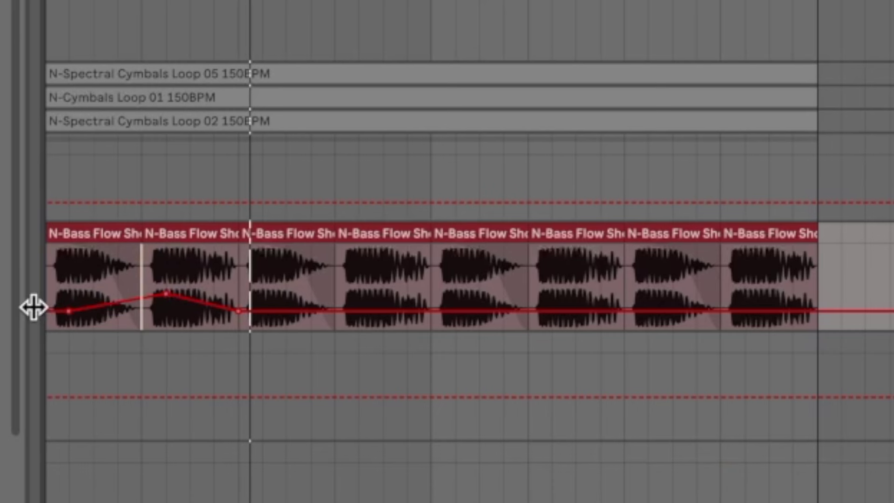
key(super+z)
drag(136, 312, 140, 328)
mouse_move(58, 311)
mouse_down()
mouse_move(58, 303)
mouse_move(52, 312)
mouse_move(74, 311)
mouse_up()
drag(141, 311, 141, 319)
key(space)
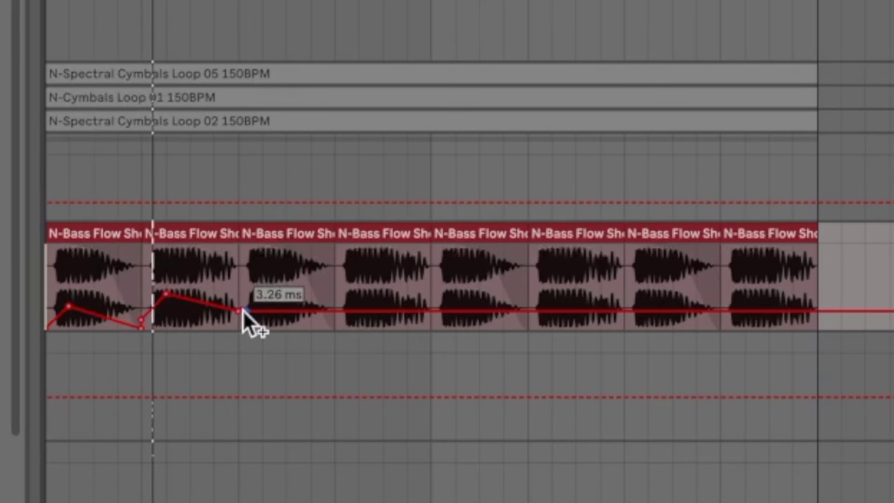
drag(239, 311, 237, 330)
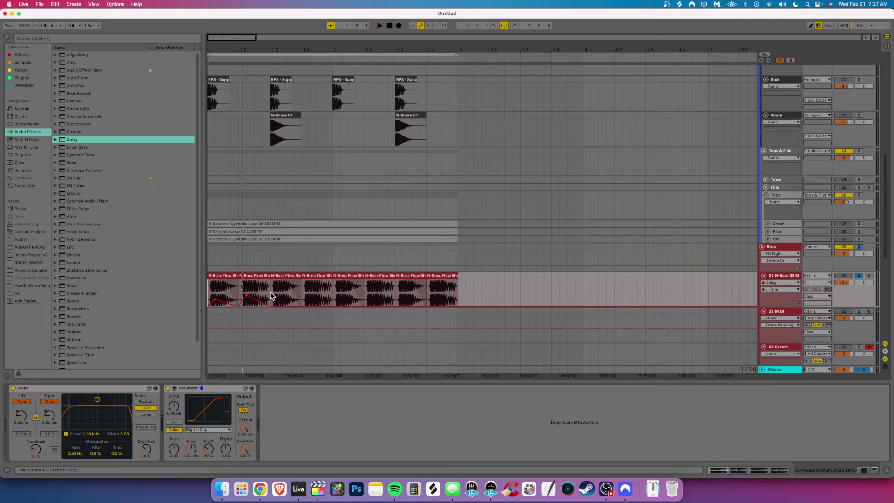
Duplicate the first two bass clips with their delay automation three times to fill the two bars, and play from the start
drag(273, 296, 208, 298)
key(super+d)
key(super+d)
key(super+d)
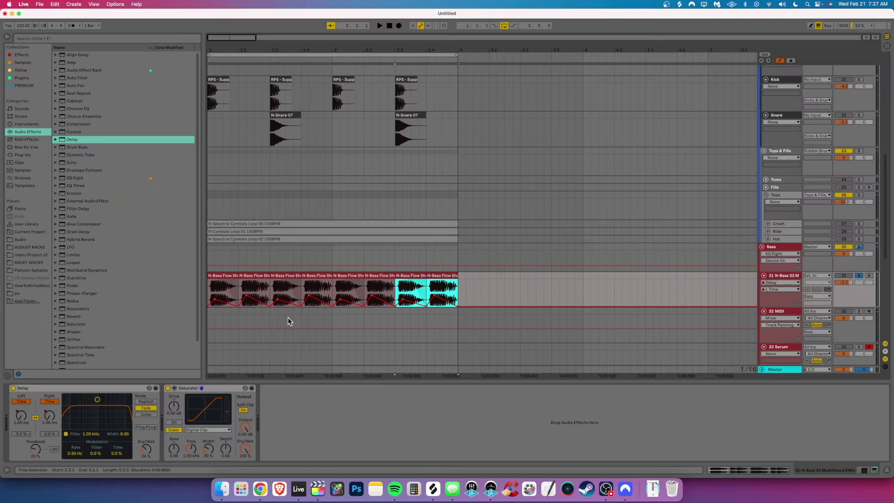
click(208, 290)
key(space)
key(space)
Raise the Delay's dry/wet to about 48% and its feedback to about 54% while auditioning the bass loop
drag(143, 452, 143, 430)
key(space)
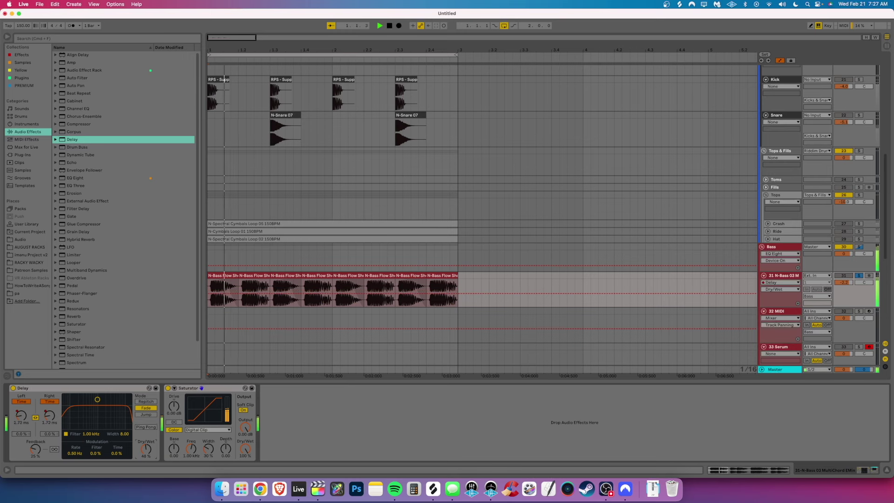
mouse_move(46, 451)
mouse_down()
mouse_move(35, 424)
mouse_move(35, 437)
mouse_up()
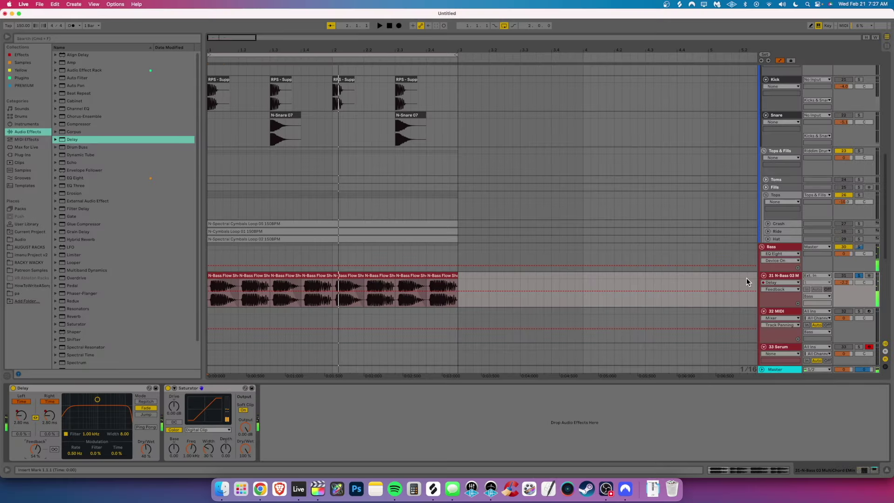
Duplicate the bass track and remove the Delay from the duplicate, leaving only its Saturator
scroll(768, 228, down, 3)
key(super+d)
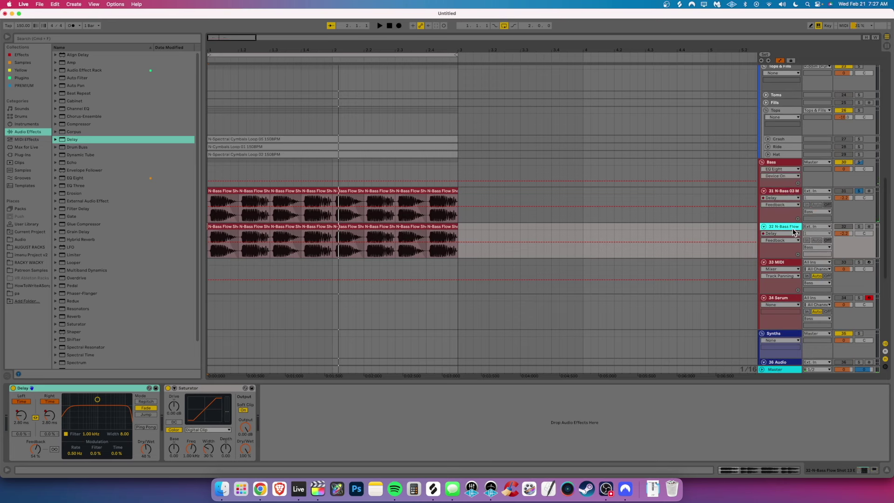
click(159, 411)
click(786, 191)
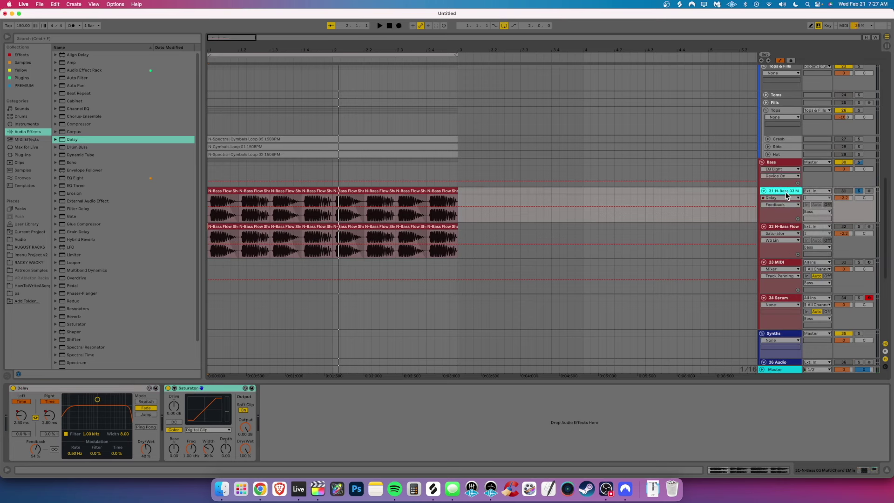
Insert EQ Eight between Delay and Saturator on the original bass track, set a steeper low cut on band 1 and audition it
drag(71, 176, 162, 442)
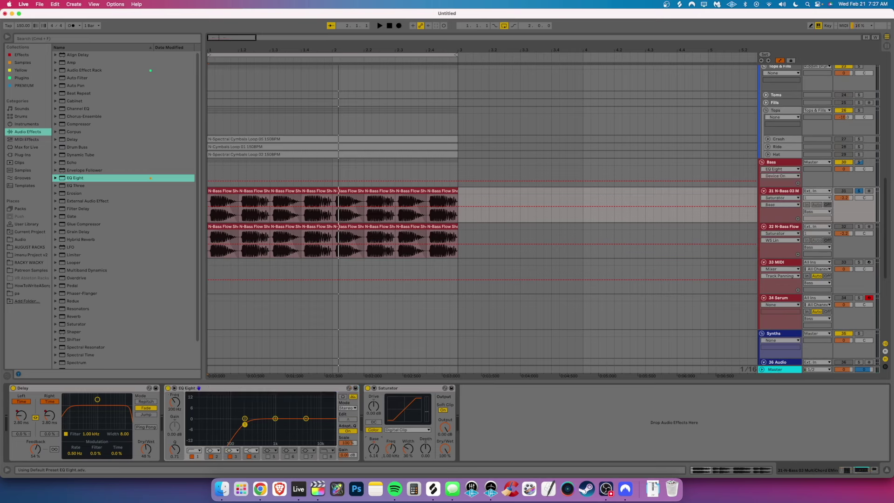
click(199, 451)
click(195, 401)
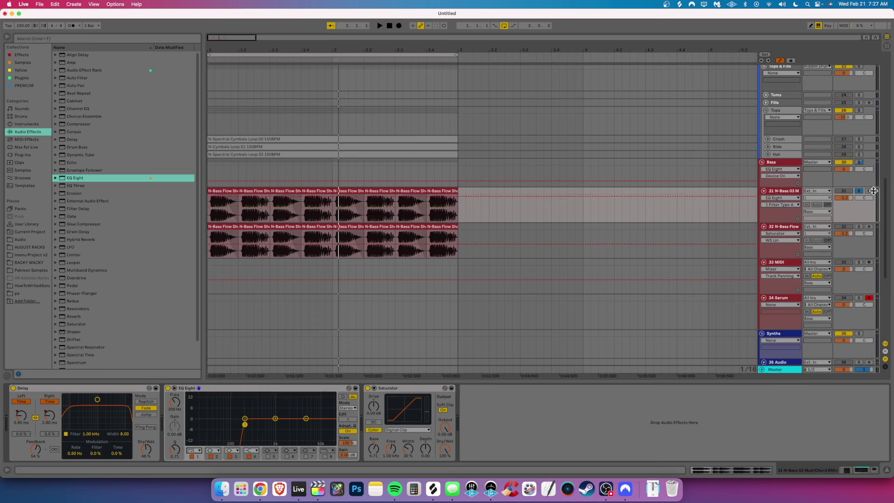
key(space)
key(space)
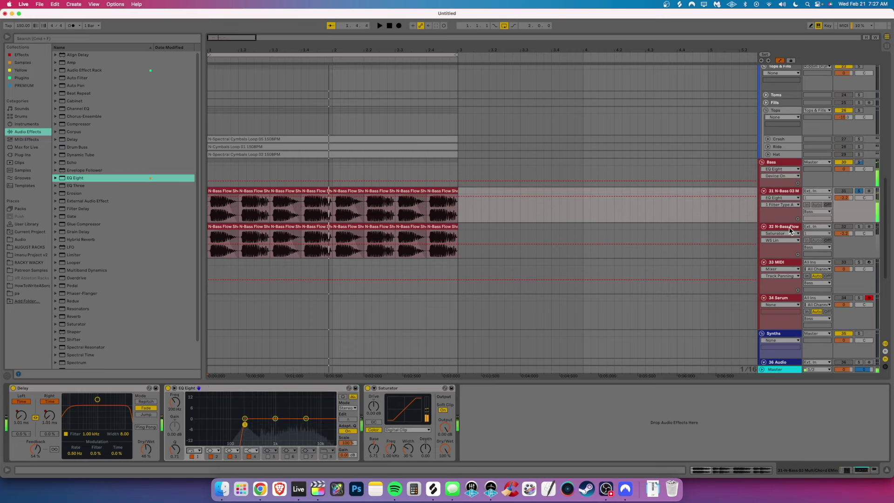
Play both bass layers together, solo the original layer again and lower the duplicate track's volume
click(782, 227)
click(859, 162)
key(space)
key(space)
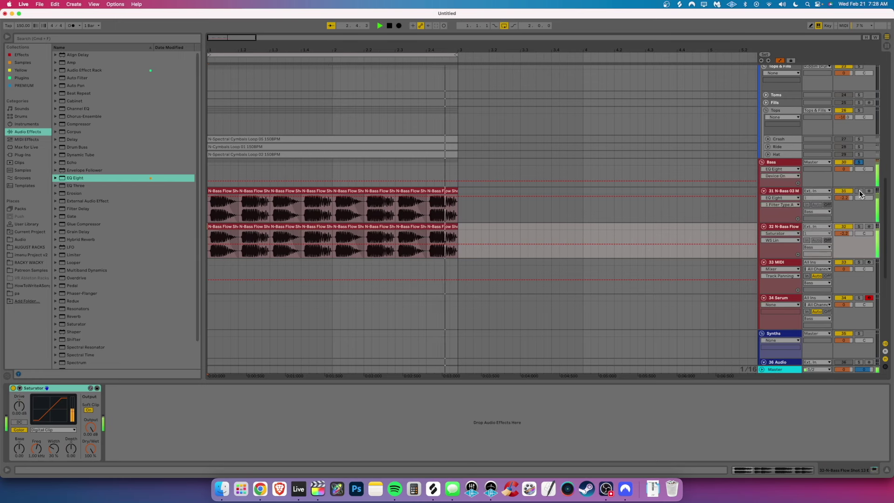
key(space)
click(859, 190)
click(843, 233)
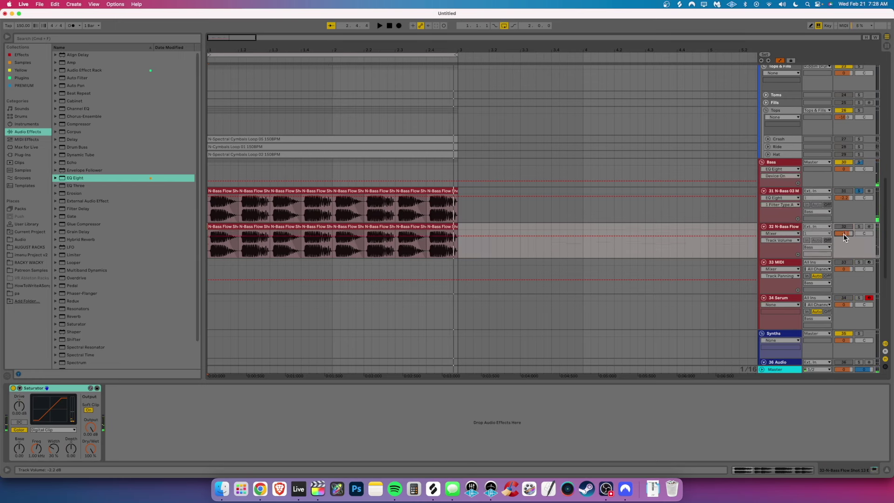
drag(843, 234, 843, 242)
Audition the original bass layer, insert Corpus between EQ Eight and Saturator, and select all the layer's clips
click(782, 191)
key(space)
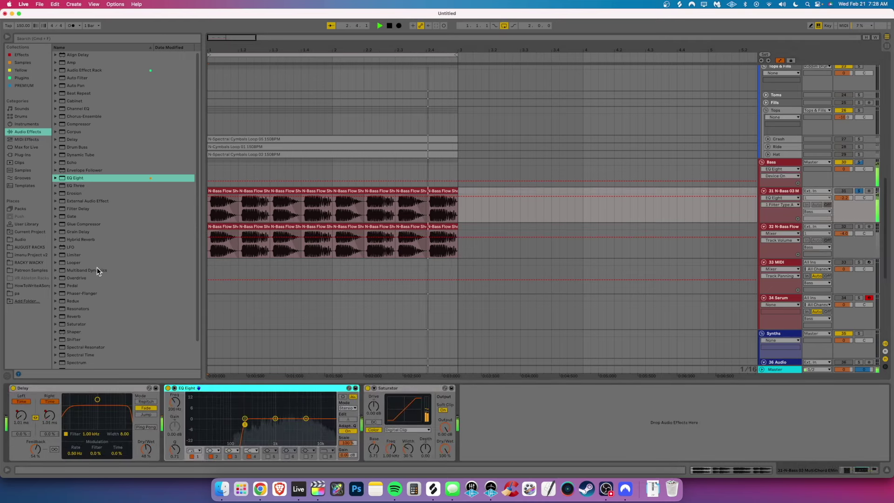
key(space)
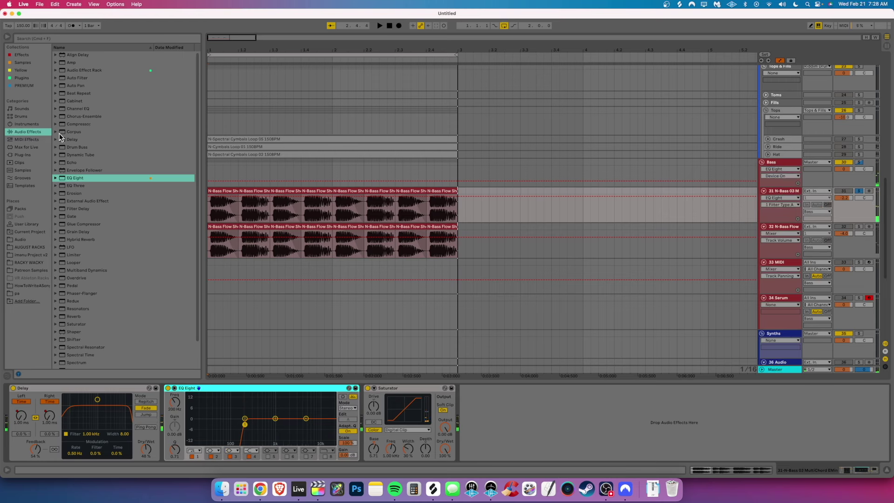
drag(71, 132, 337, 419)
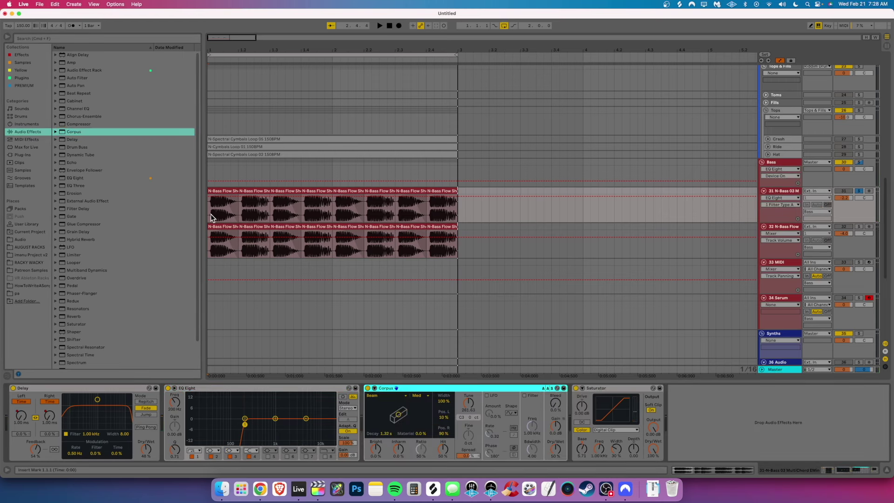
drag(211, 217, 458, 217)
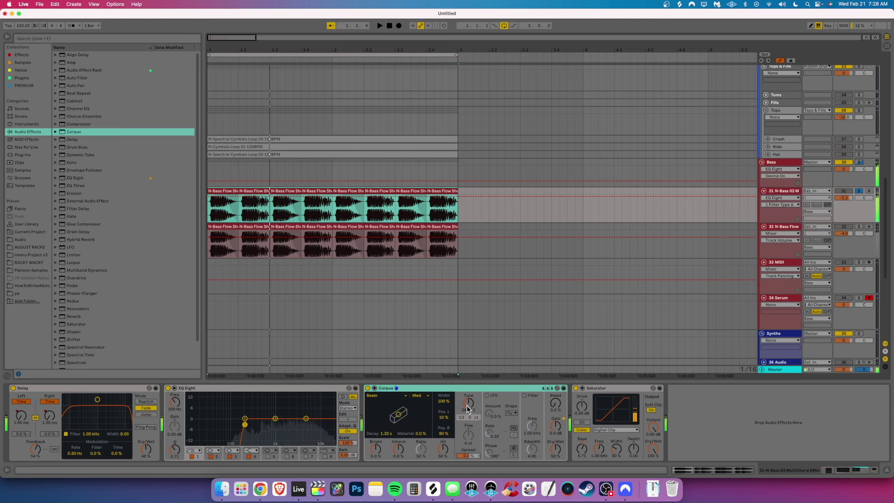
Tune Corpus down to 41.20 Hz (E0), lower its dry/wet and change its resonator type to Pipe
drag(469, 403, 468, 433)
key(space)
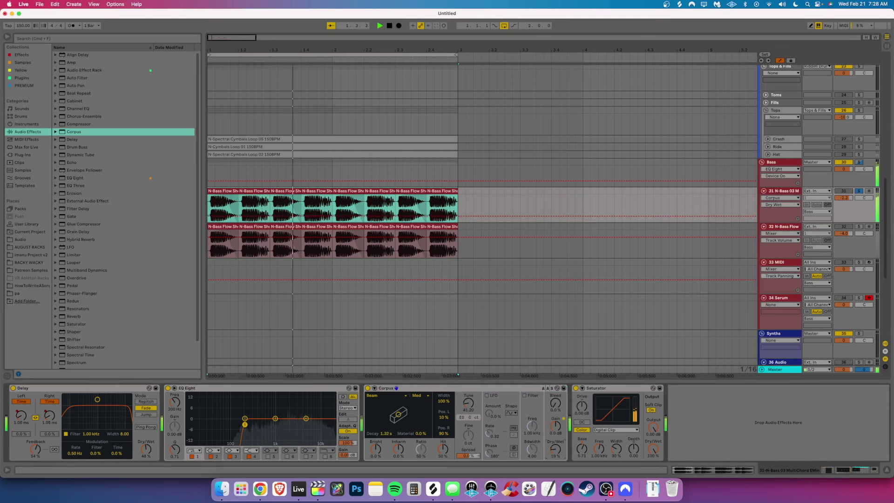
click(385, 396)
click(373, 431)
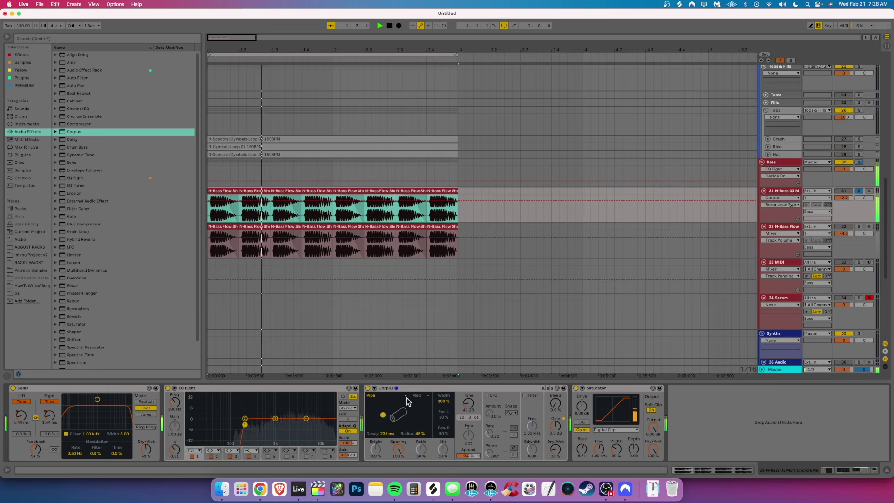
Move Corpus to the front of the effect chain, ahead of the Delay, and replay the bass loop
drag(406, 388, 225, 391)
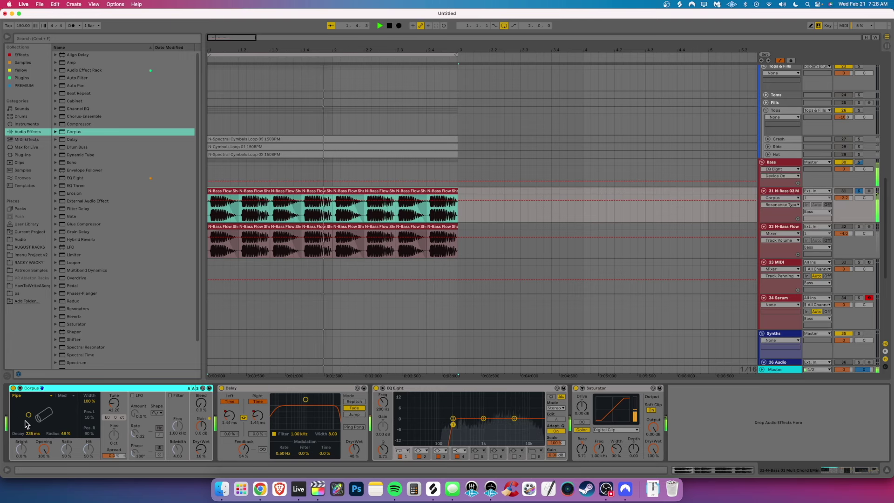
key(space)
key(space)
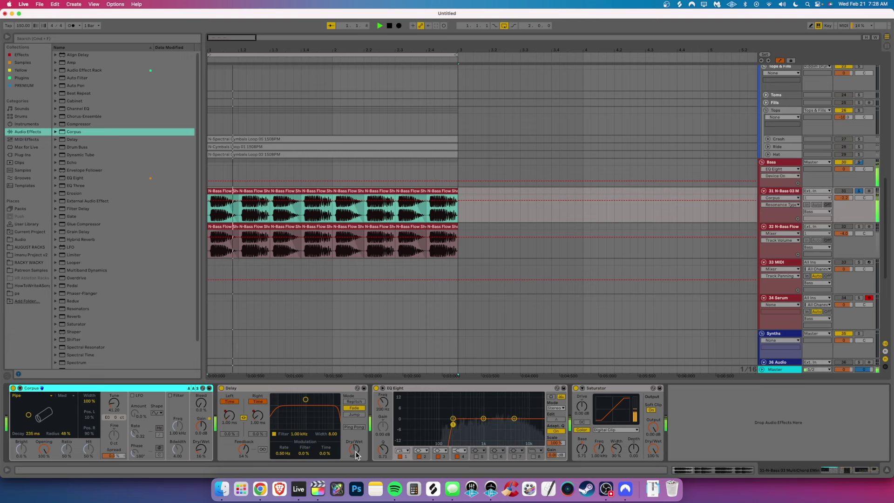
Try the Delay's Jump mode, settle on Repitch and turn on Ping Pong
click(354, 414)
click(354, 401)
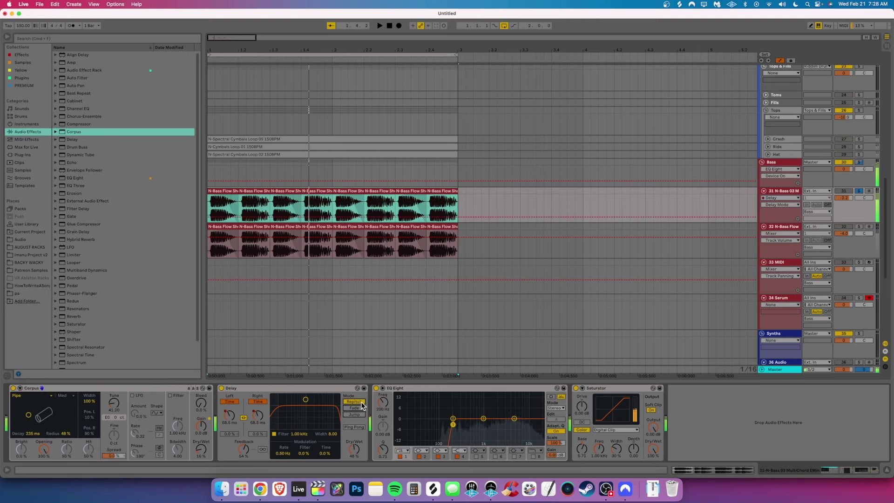
click(356, 426)
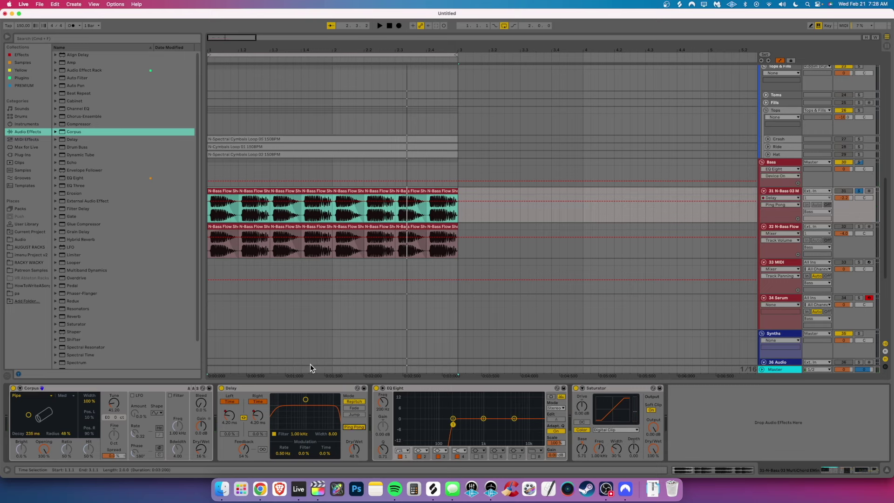
Browse the User Library's Audio Effect Rack presets for a bass chain to use with the layers
click(228, 245)
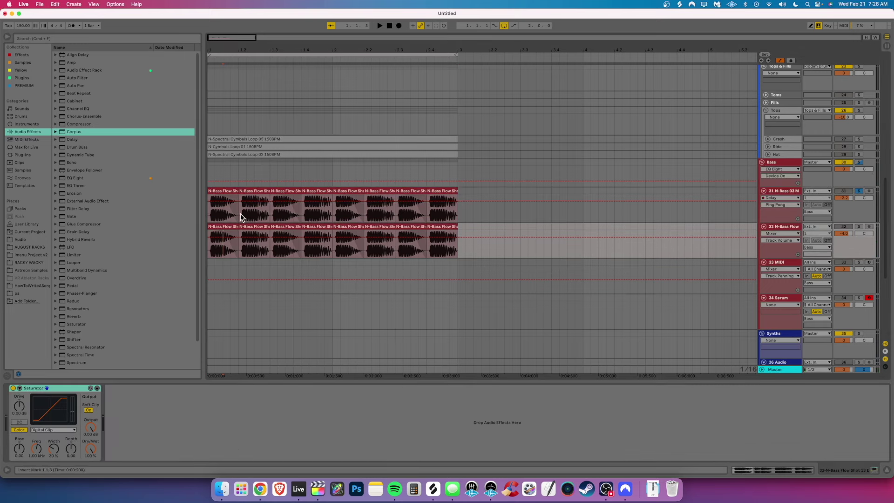
click(240, 213)
drag(95, 388, 568, 372)
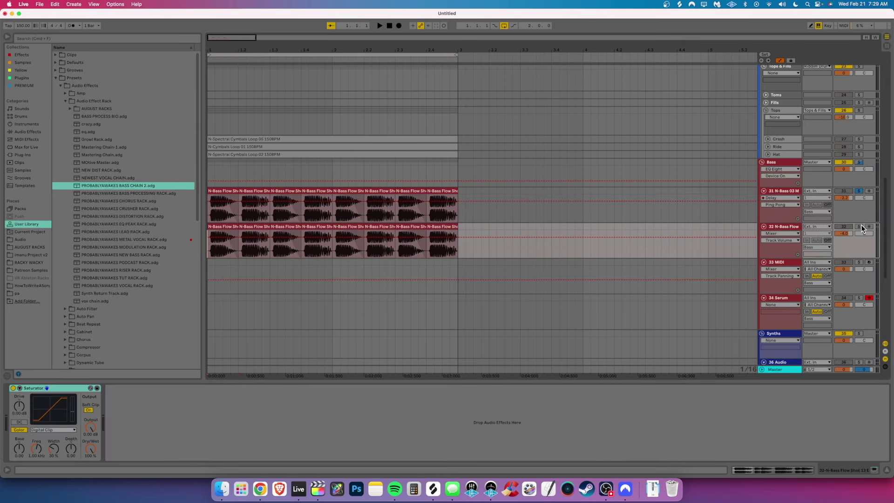
Play the duplicate bass layer soloed, and add the processed layer to the solo during playback
click(858, 226)
key(space)
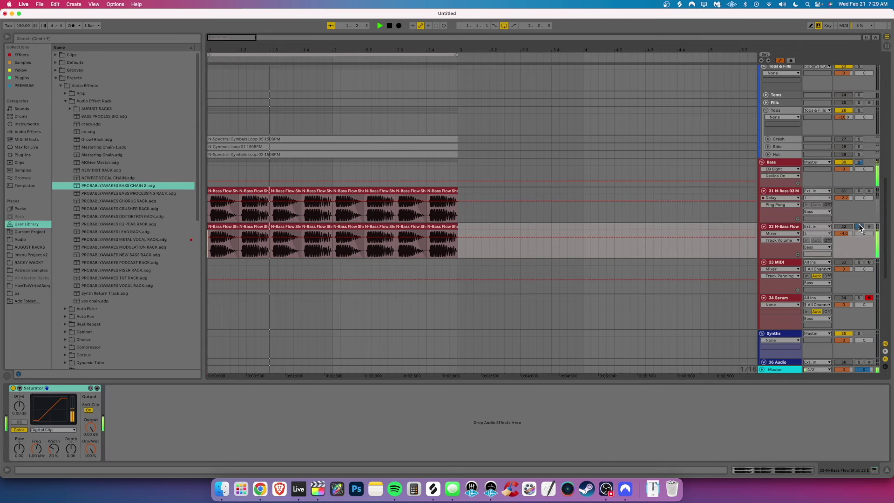
click(859, 191)
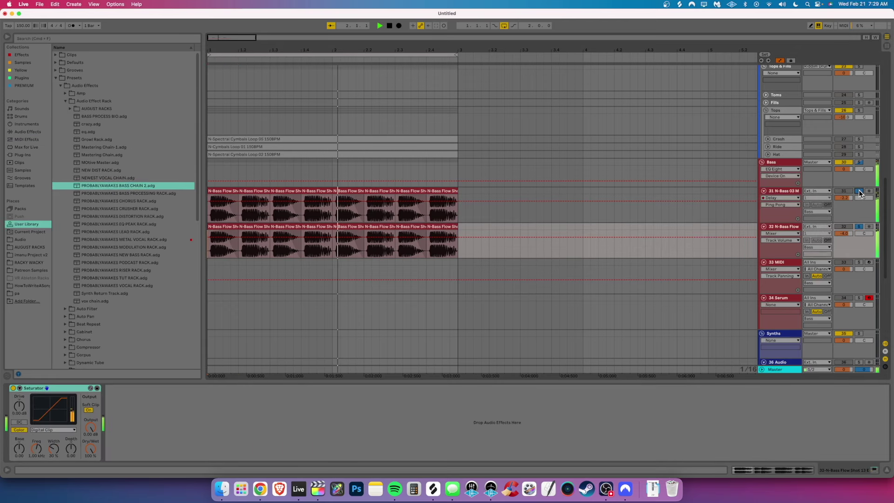
Group the processed bass track's effects into a rack and add a Gate after it
click(787, 190)
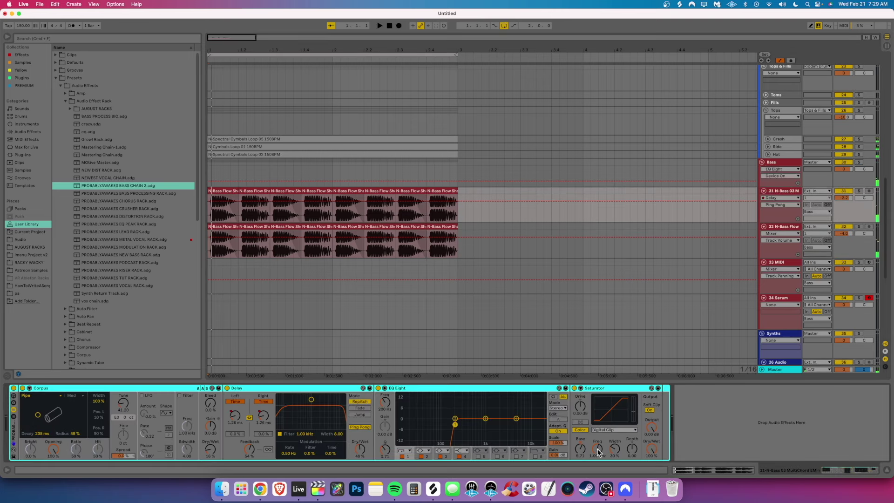
click(27, 133)
drag(84, 217, 720, 430)
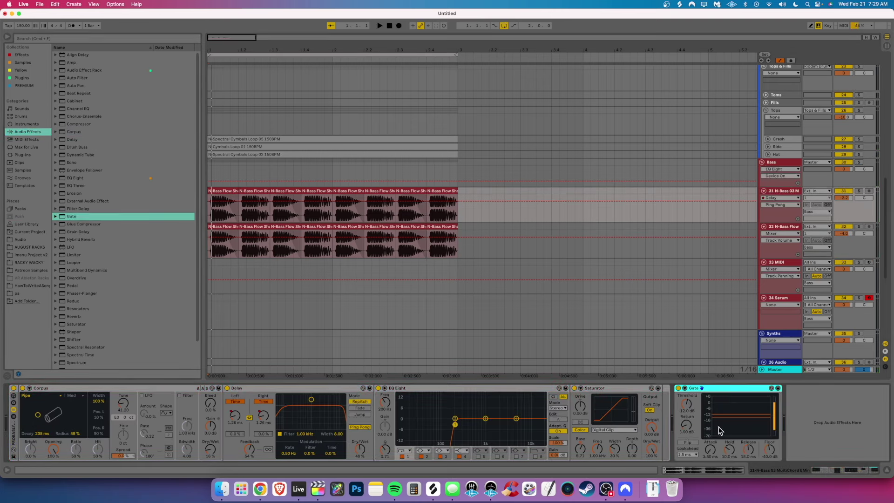
Enable the Gate's sidechain and take its input from the duplicate bass track, N-Bass Flow Shot 13 E
click(685, 389)
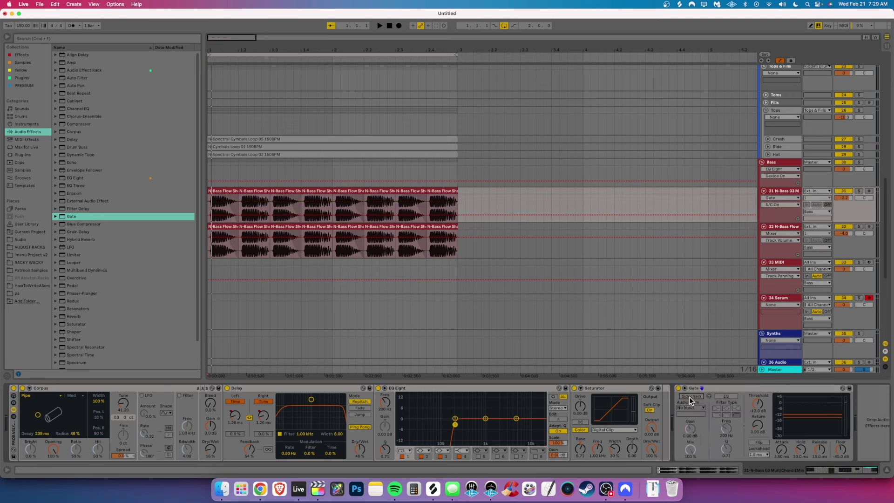
click(692, 408)
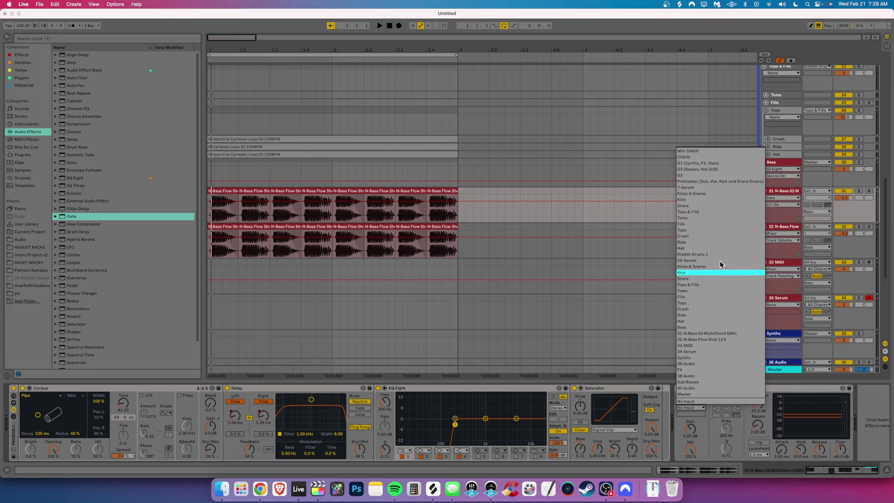
click(724, 339)
key(space)
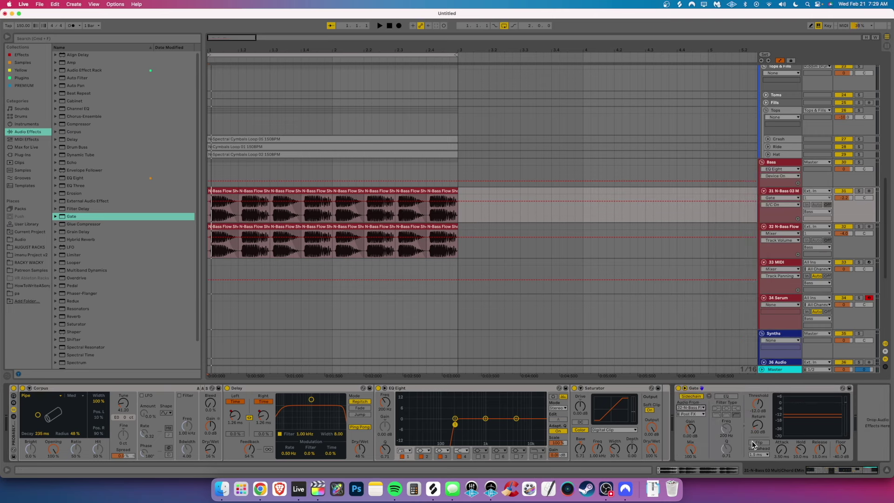
Solo the processed bass track, add a Shifter with adjusted Coarse pitch and reduced Dry/Wet, and move it between Corpus and Delay
click(858, 190)
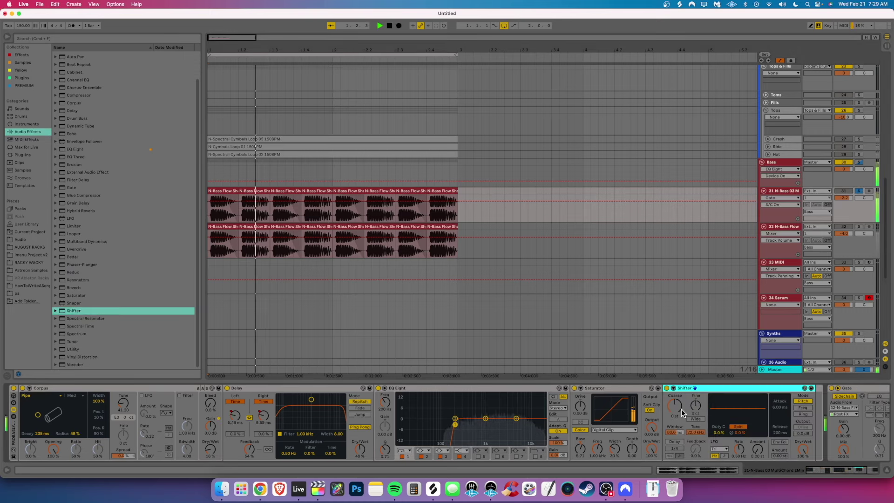
drag(678, 409, 677, 390)
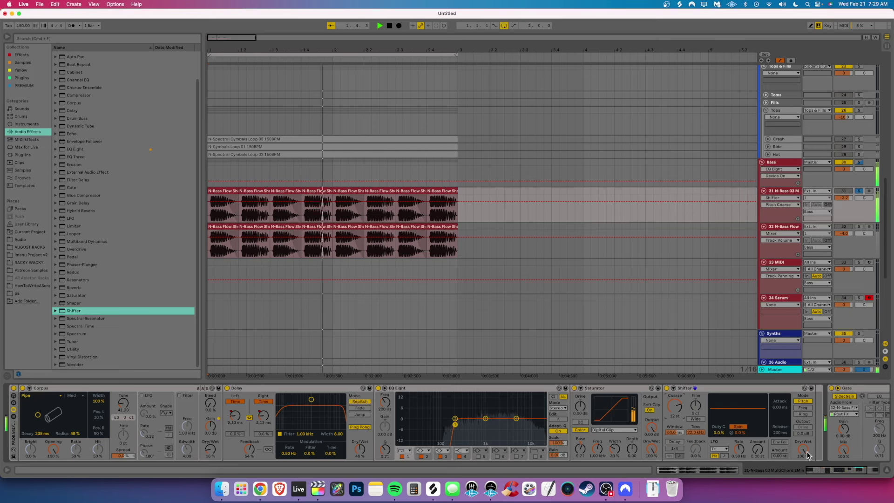
drag(802, 450, 803, 474)
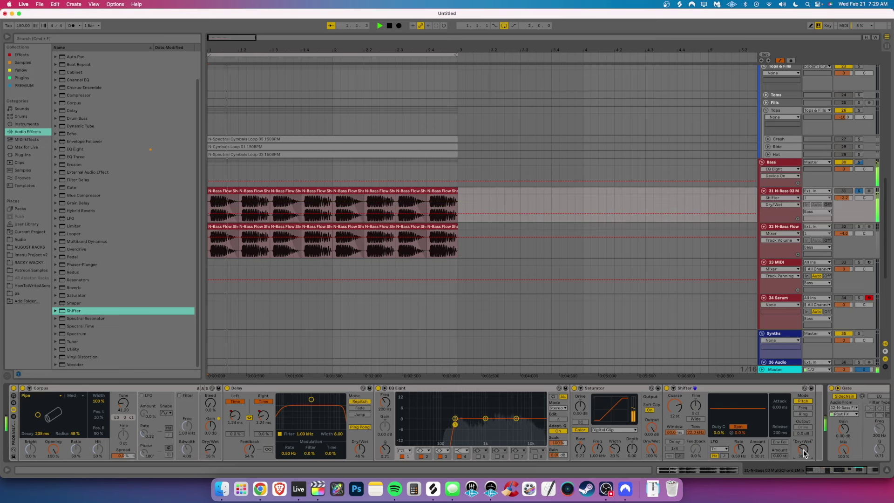
drag(721, 388, 270, 389)
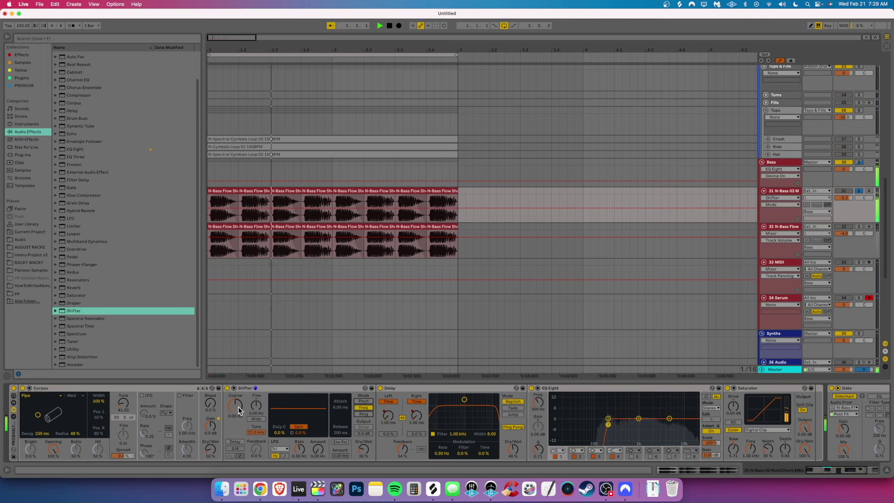
Try the Shifter's Freq and Ring modes with a reduced Dry/Wet mix, then return it to Pitch mode
click(363, 407)
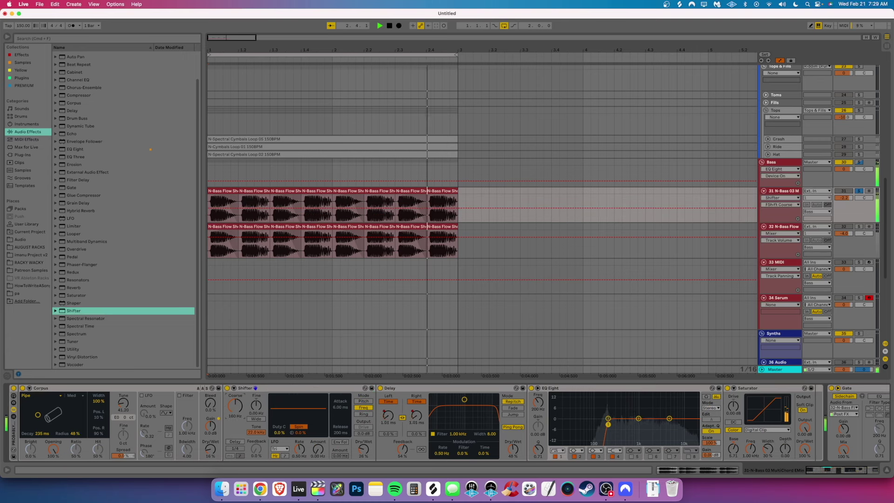
click(364, 413)
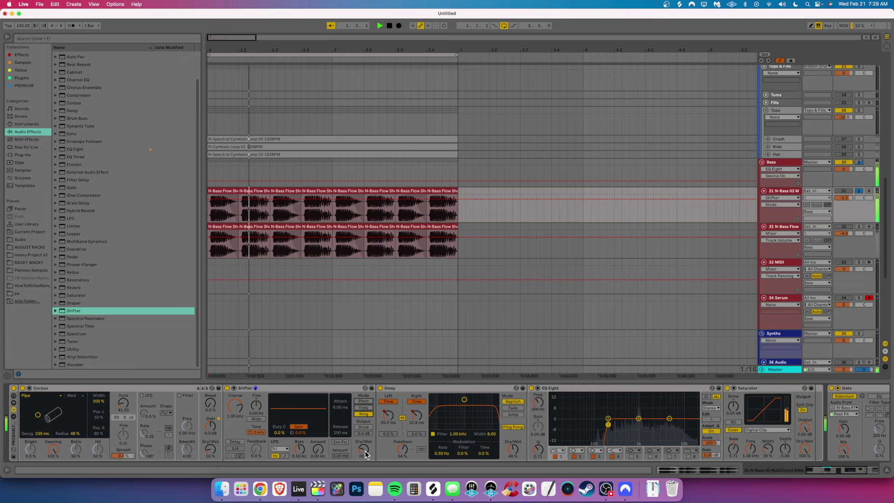
drag(365, 451, 365, 463)
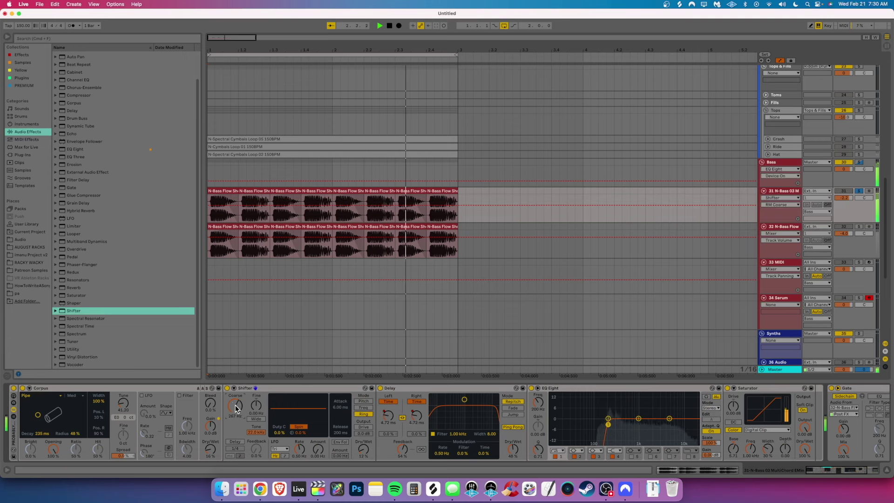
click(363, 401)
Enable Wide on the Shifter, adjust its Spread, and raise its Dry/Wet to 37%
click(256, 419)
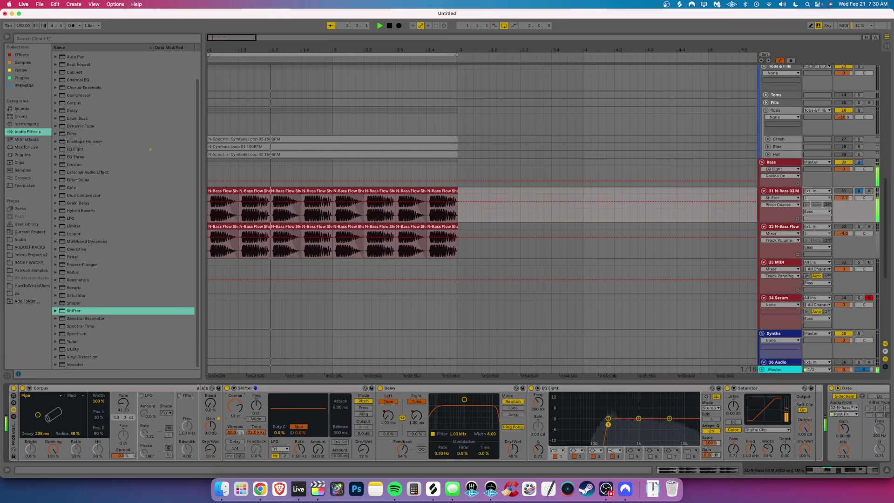
drag(259, 408, 258, 460)
drag(362, 450, 362, 435)
Set the Shifter's LFO to a saw waveform synced at 1/4, switch the device to Freq mode, and stop playback
click(280, 449)
click(284, 420)
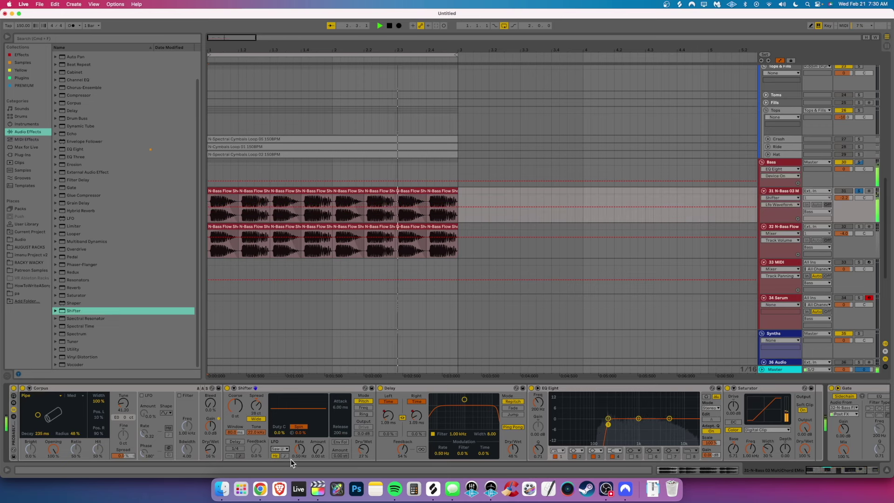
click(284, 456)
drag(300, 449, 318, 436)
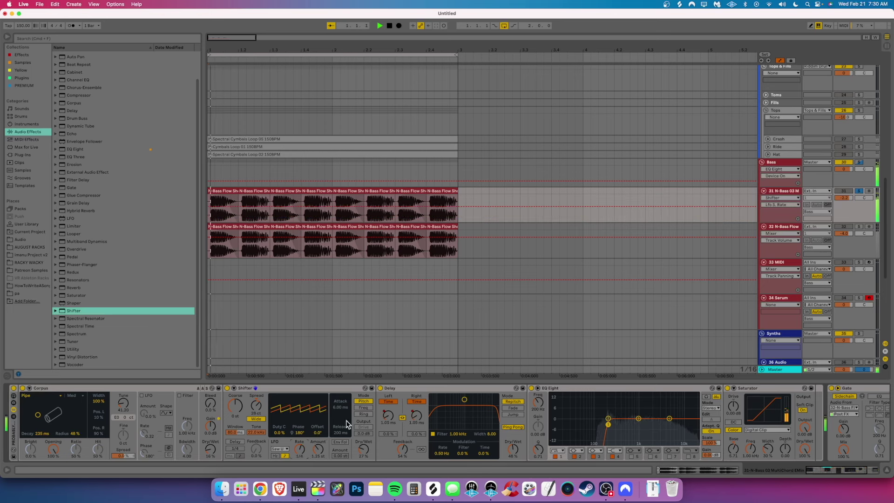
click(363, 407)
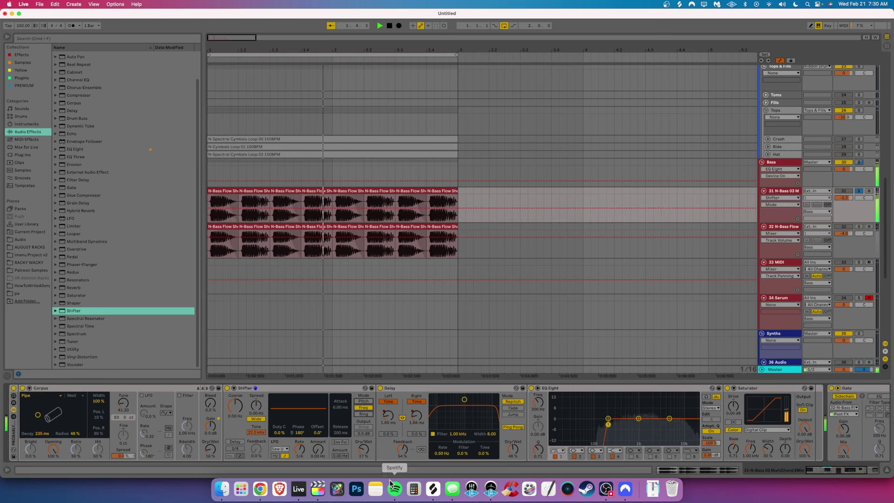
key(space)
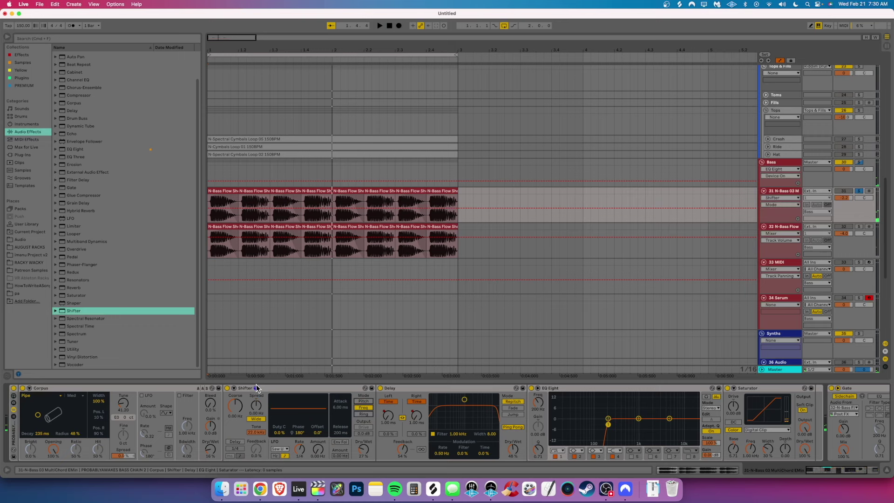
Raise the Saturator's Drive slightly on the processed bass track while the loop plays
scroll(684, 457, right, 3)
key(space)
drag(572, 406, 572, 401)
key(space)
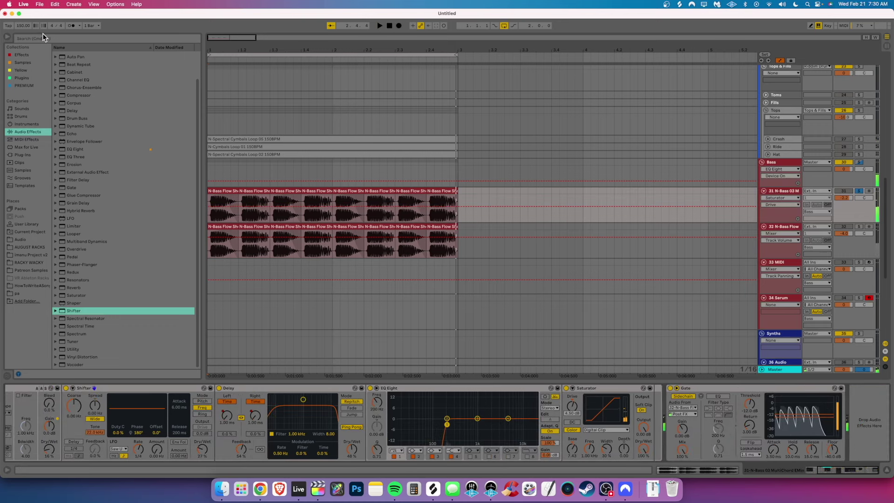
Search all results for DIMENSION, insert Dimension Expander between the Saturator and Gate, and adjust its Dry/Wet during playback
click(43, 35)
text(DIMENSION)
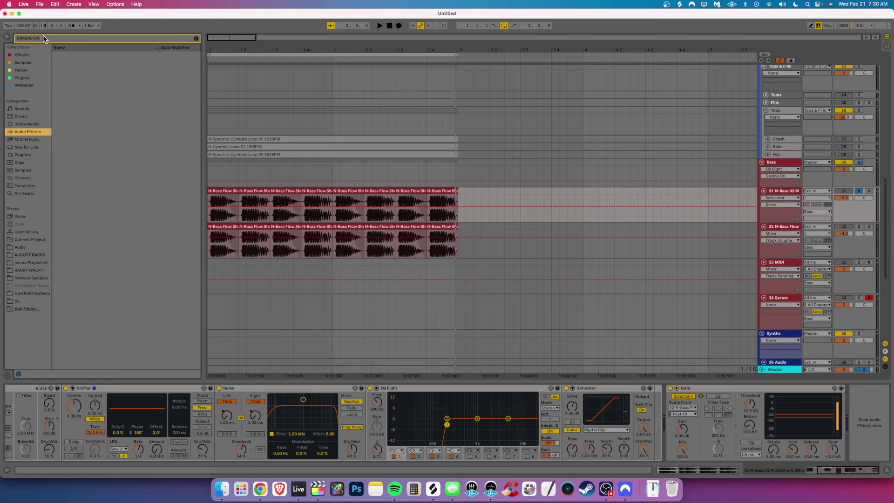
click(24, 192)
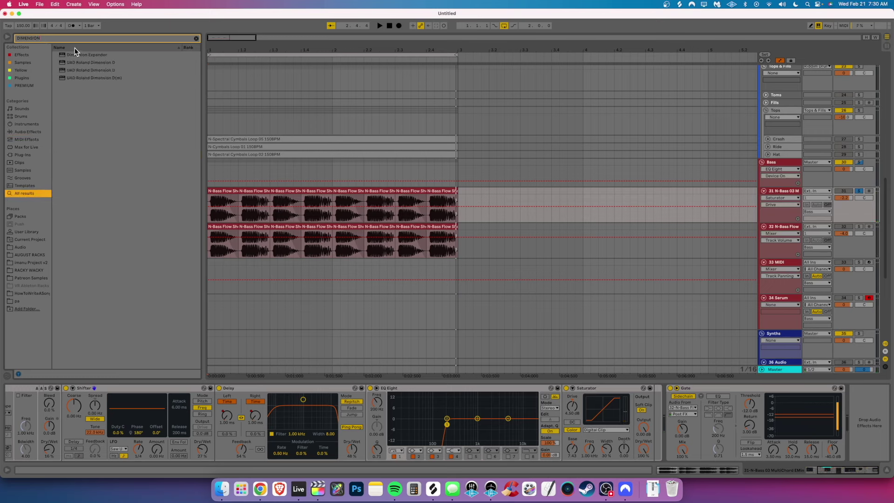
drag(104, 66, 711, 448)
key(space)
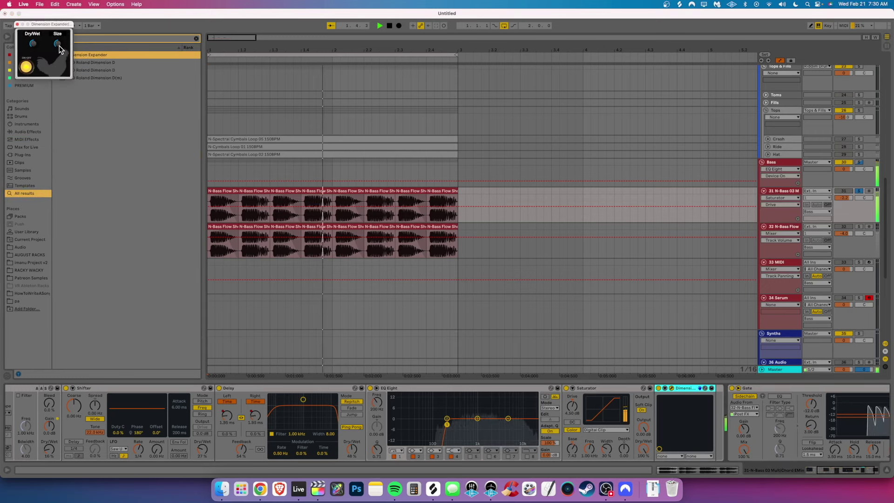
click(29, 45)
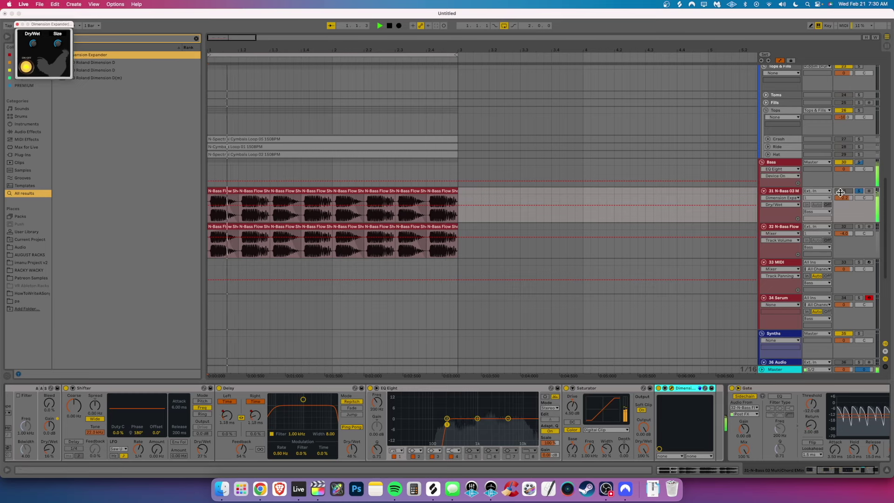
Solo the whole Bass group and balance the volumes of the processed and duplicate bass tracks during playback
drag(848, 197, 848, 200)
click(858, 162)
key(space)
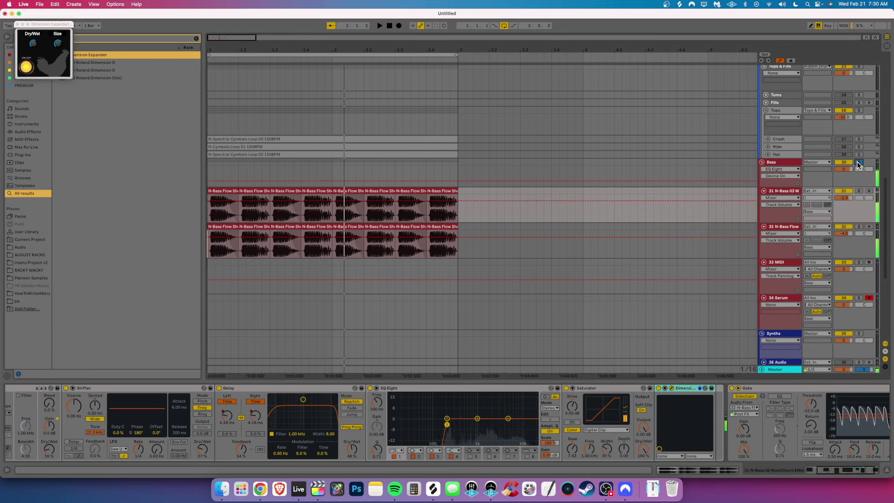
key(space)
drag(847, 198, 848, 203)
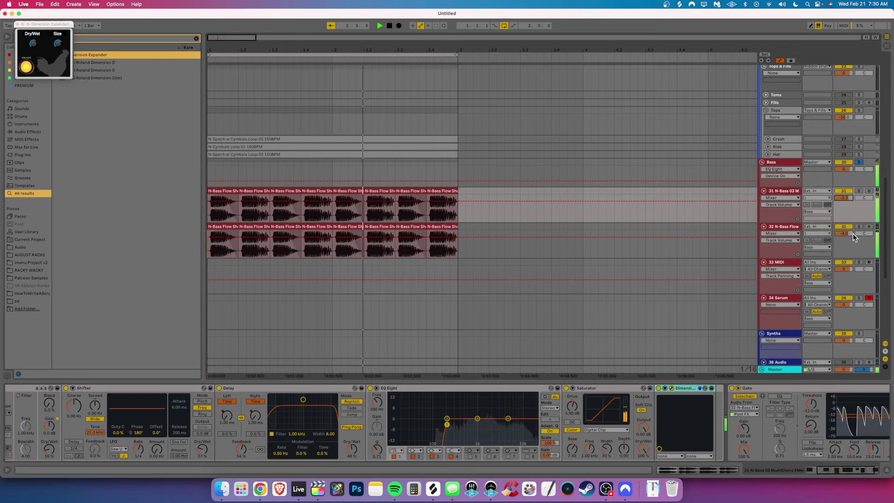
drag(853, 233, 853, 239)
Hide the device view, compare the loop with the processed bass track off and on, and lower that track's volume
key(super+alt+l)
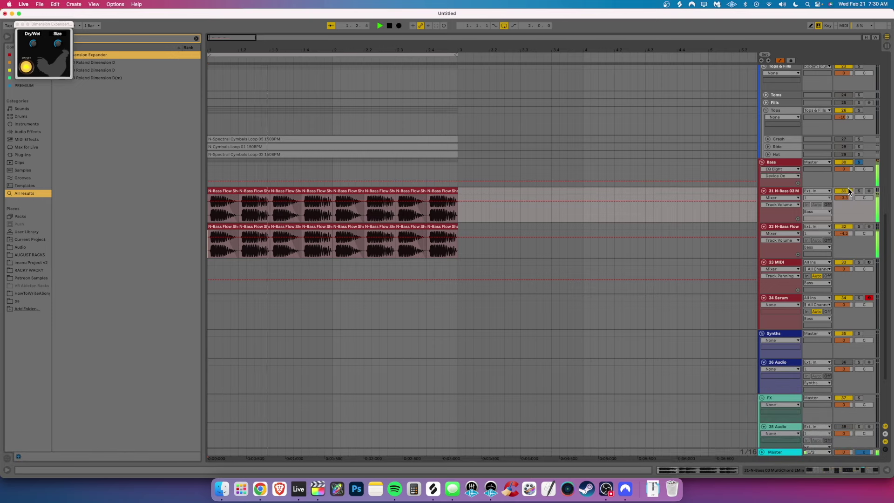
click(846, 191)
click(847, 191)
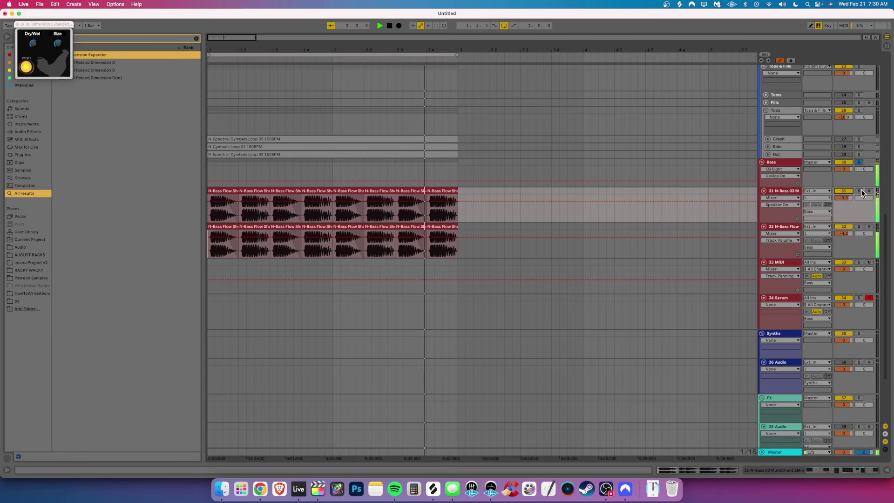
drag(844, 198, 844, 227)
Reopen the processed bass track's devices and lower the Shifter's Dry/Wet
click(789, 196)
double_click(790, 191)
click(789, 192)
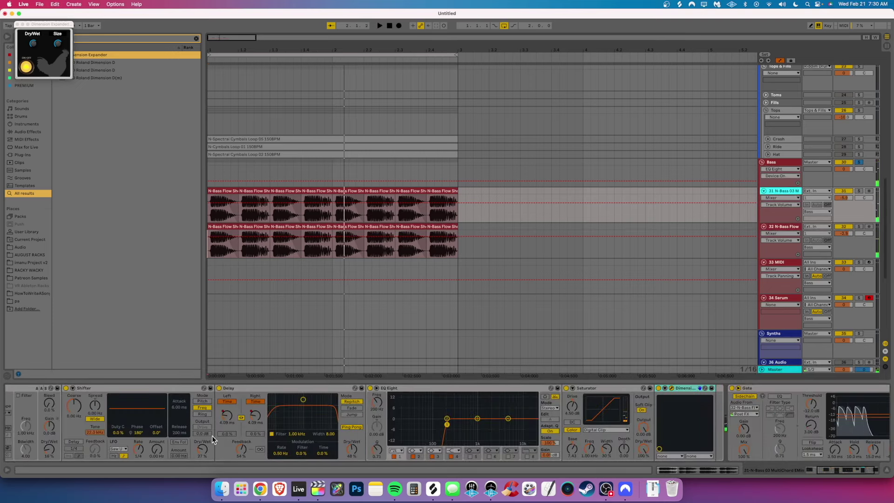
drag(202, 448, 202, 462)
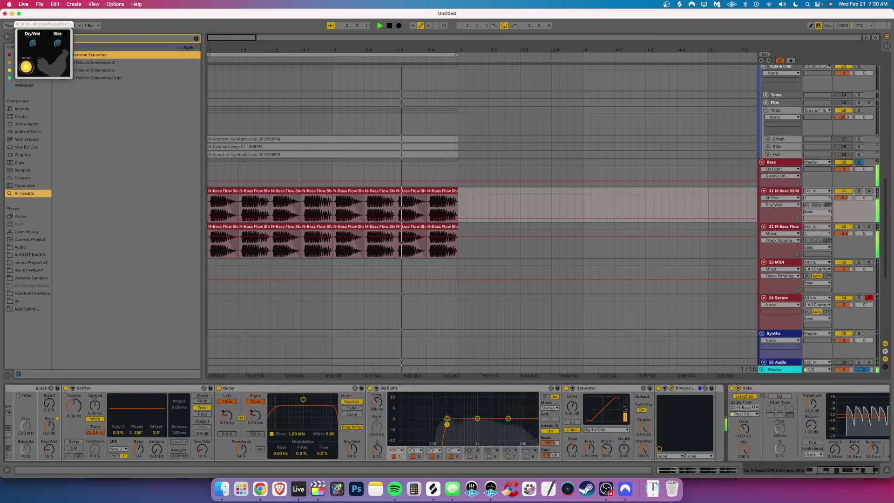
Select the duplicate bass track, hide its devices, and play the full loop with the Bass group unsoloed
click(211, 256)
key(super+alt+l)
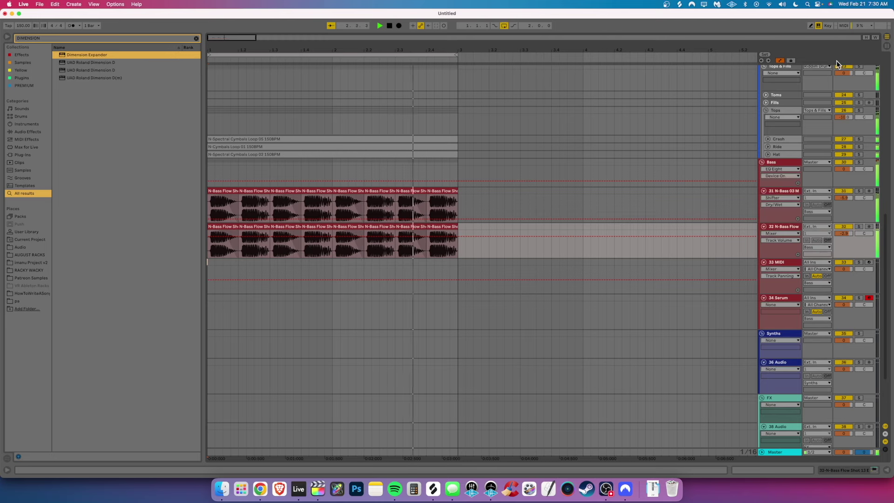
key(space)
scroll(780, 308, up, 3)
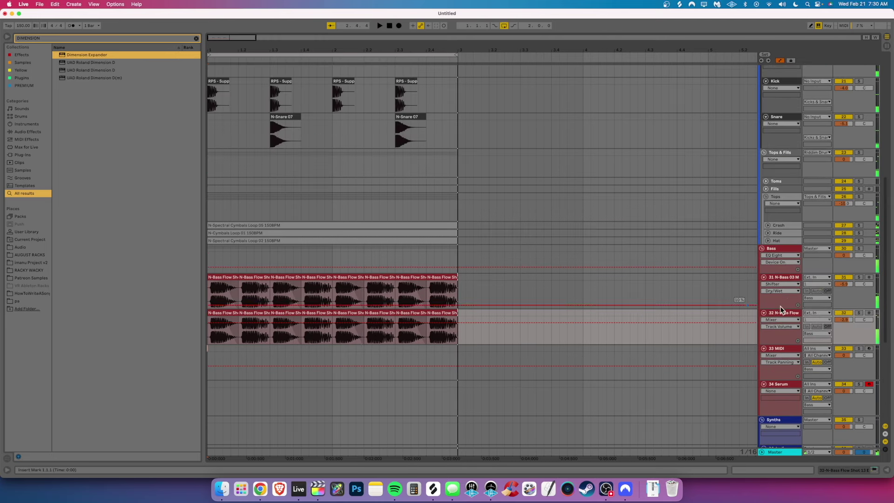
Review the device chains of the processed and duplicate bass tracks, and close the Dimension Expander window
double_click(789, 278)
scroll(329, 416, left, 3)
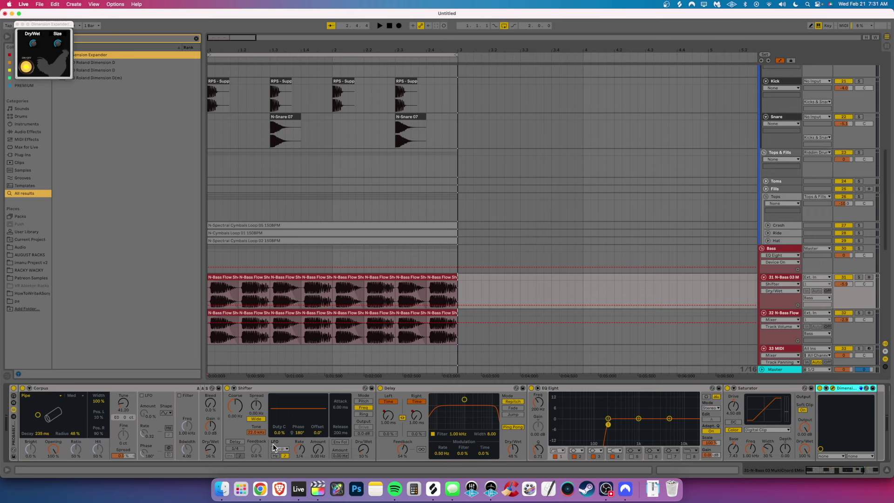
scroll(528, 308, down, 3)
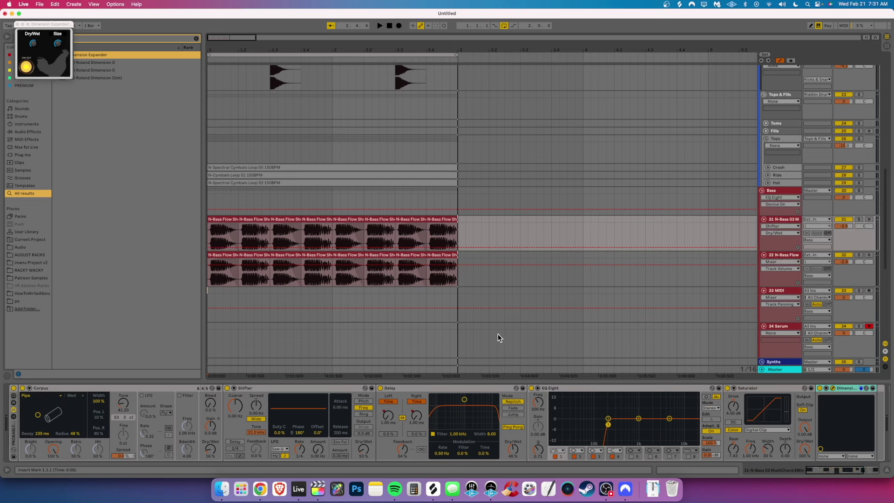
drag(247, 286, 185, 254)
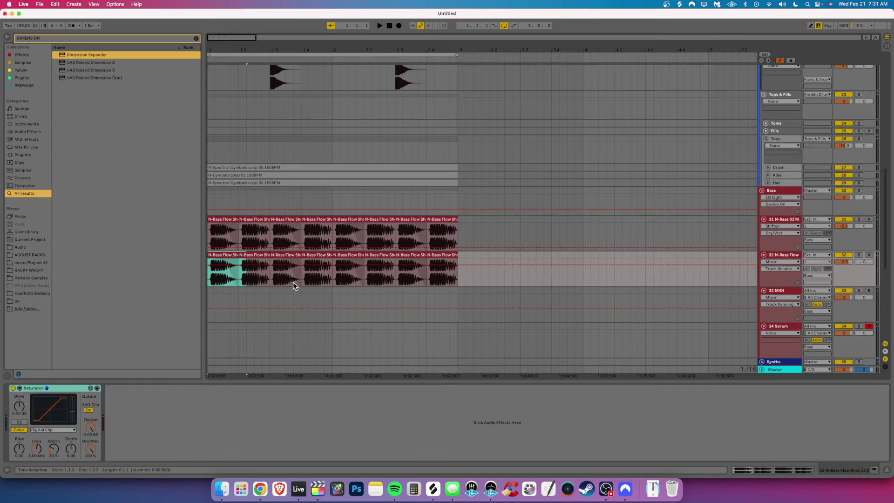
click(293, 281)
click(780, 245)
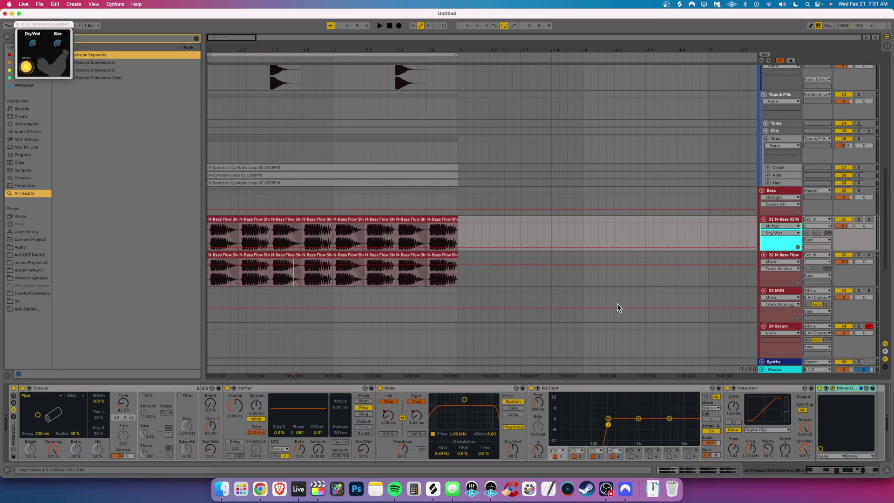
click(18, 24)
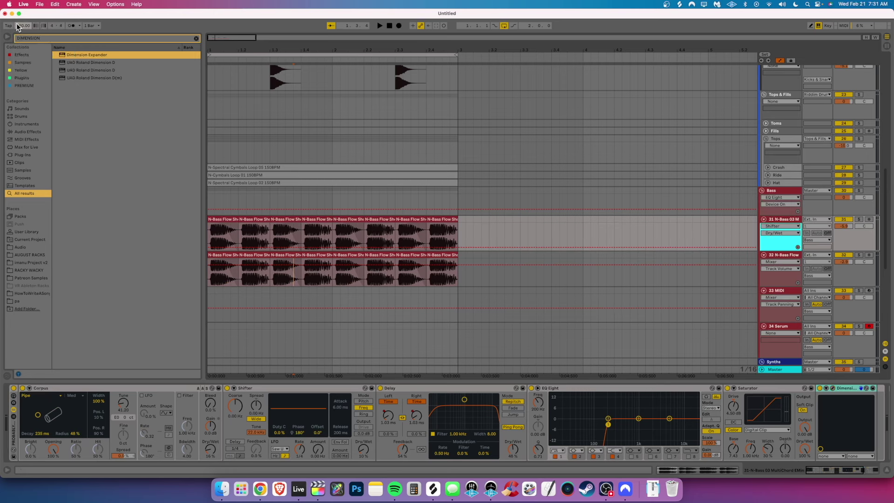
Search the PREMIUM collection for noetika and open the Bass Processing folder in Noetika Ableton Racks Vol.1
click(48, 39)
text(noetic)
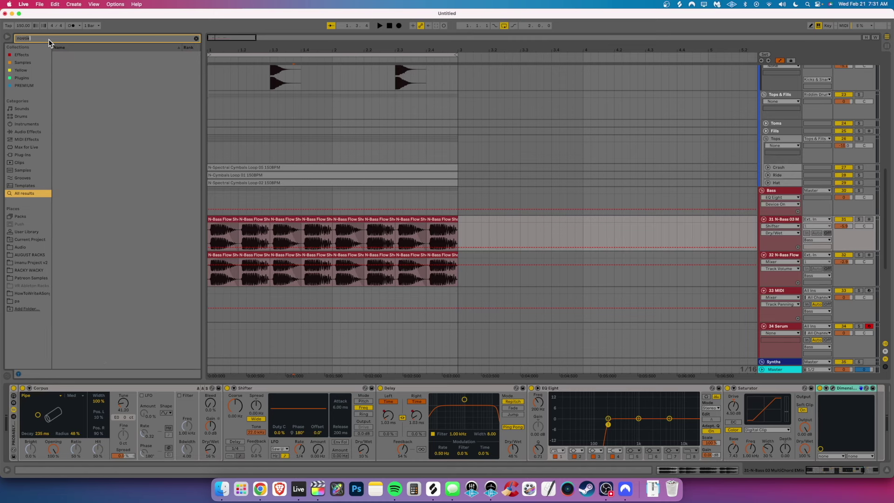
key(BackSpace)
text(ka)
click(35, 86)
click(56, 55)
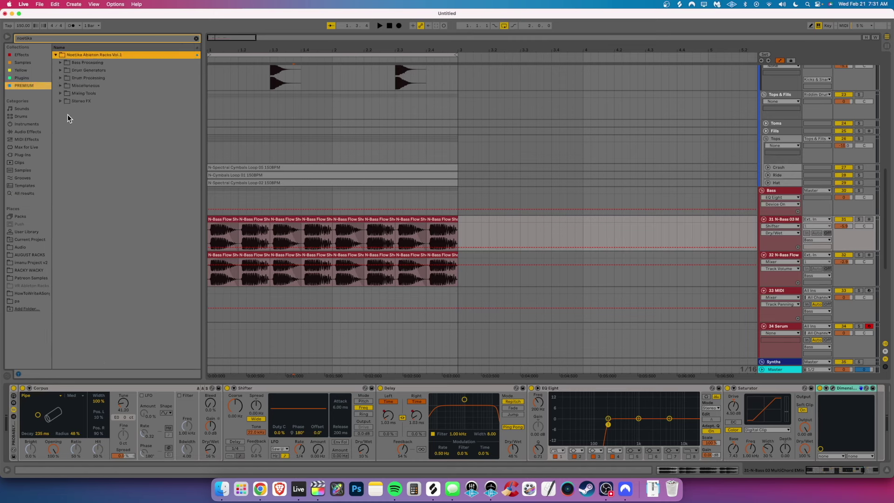
click(57, 98)
click(60, 77)
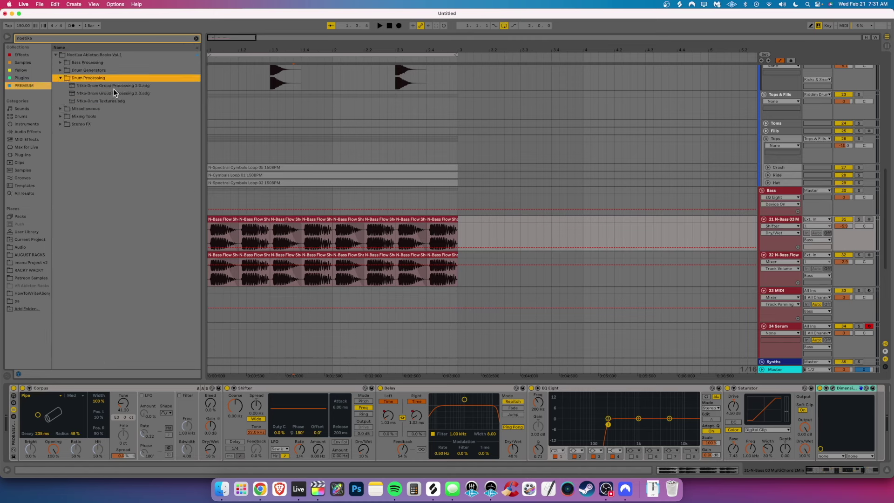
click(61, 78)
click(61, 63)
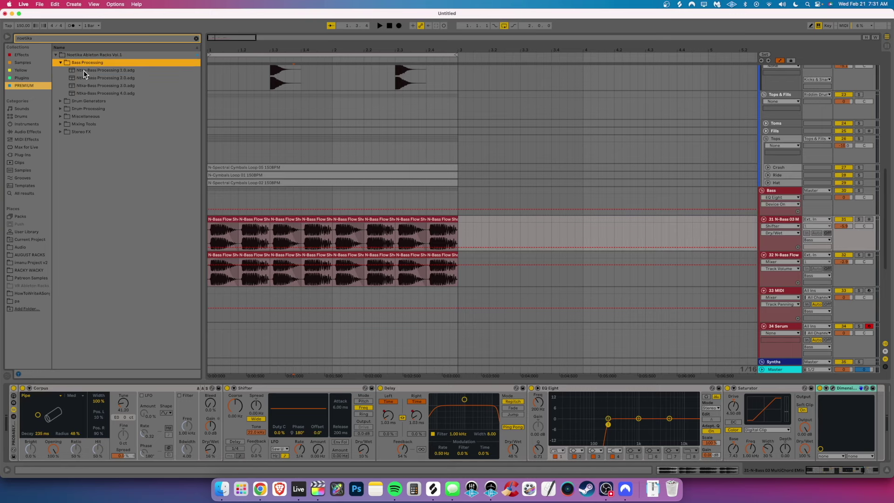
Add the Ntka-Bass Processing 1.0 rack to the Bass group and play the group soloed
drag(83, 71, 375, 199)
click(859, 190)
key(space)
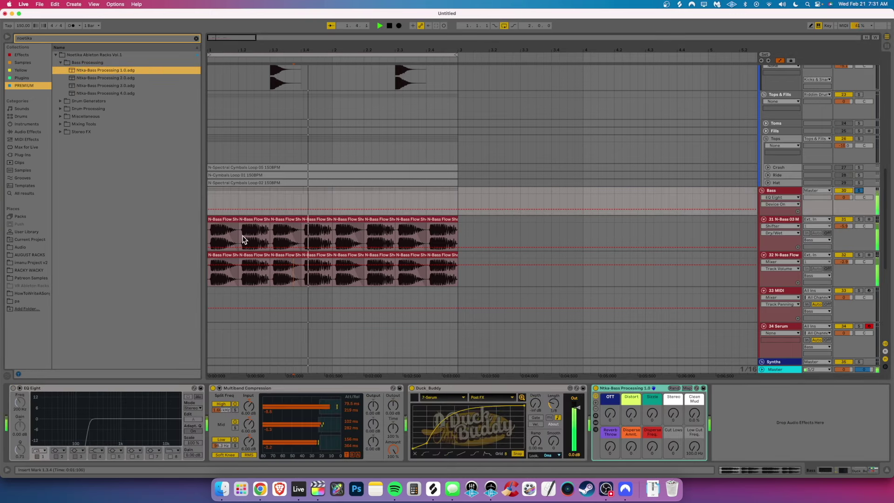
Raise the bass rack's OTT and Distort macros, and automate Reverb Throw on the Bass group to curve upward at the loop's end
drag(610, 413, 631, 419)
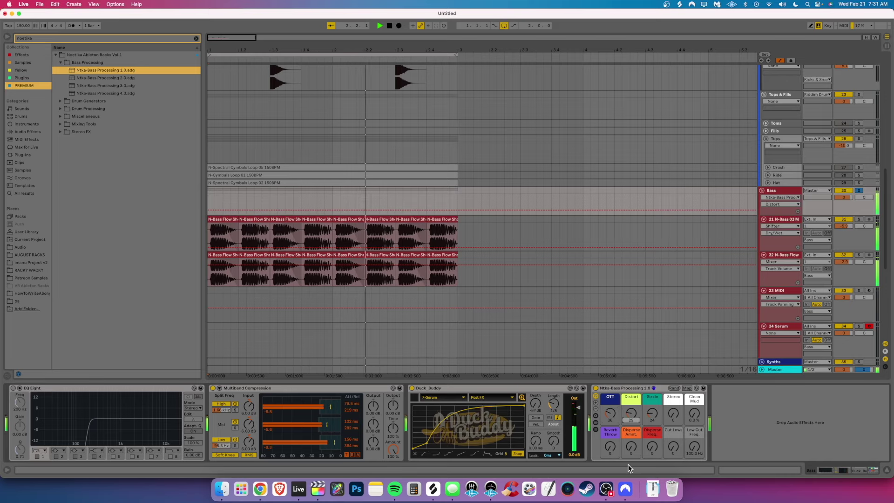
right_click(608, 448)
click(543, 333)
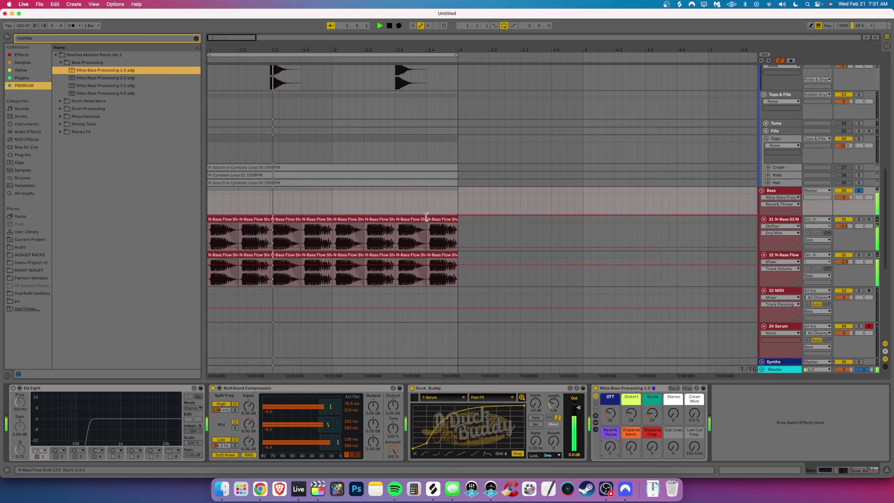
mouse_move(458, 214)
mouse_down()
mouse_move(458, 194)
mouse_move(454, 216)
mouse_up()
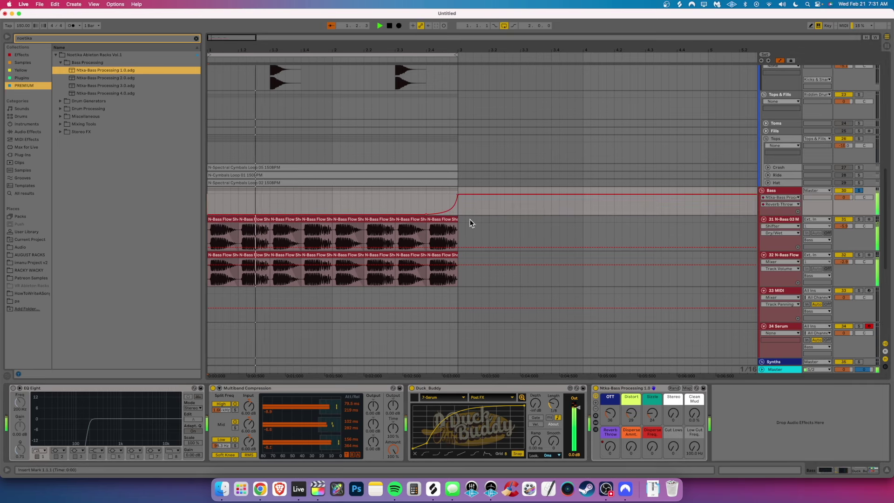
Automate the rack's Disperse Amount to fall to zero over the first beat, with a small bump near the end of bar two
click(631, 450)
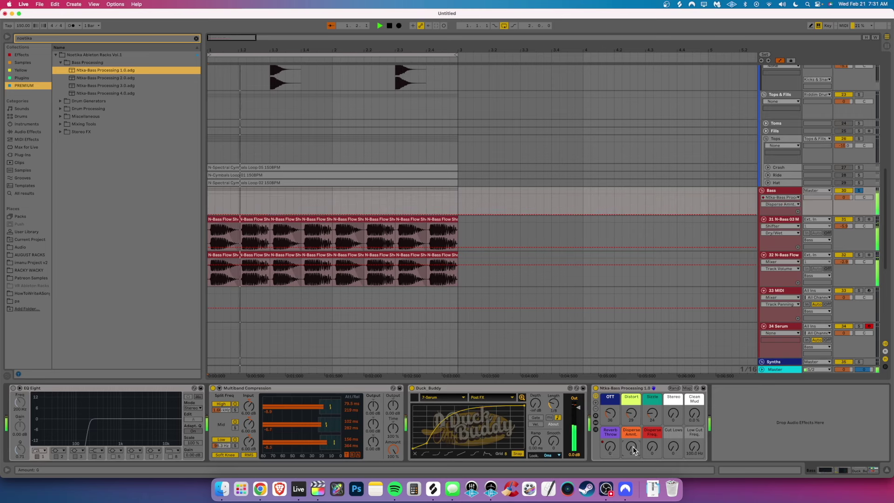
right_click(632, 448)
click(434, 333)
click(239, 214)
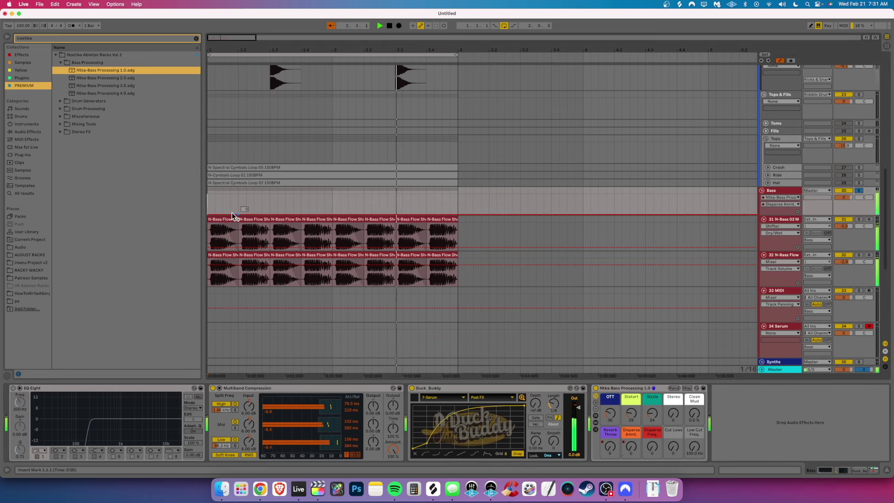
drag(208, 213, 208, 202)
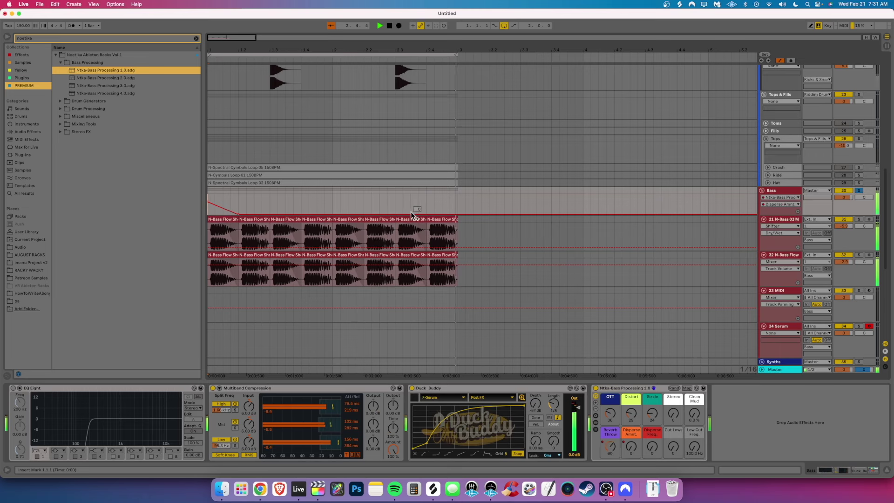
drag(426, 214, 451, 209)
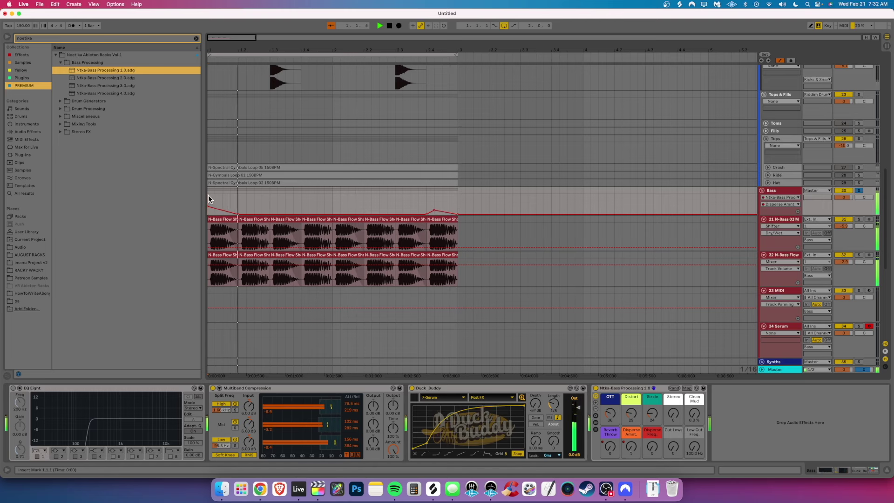
Set the rack's Clean Mud macro to 32 %, raise its Disperse Freq macro, and stop playback
drag(693, 413, 694, 386)
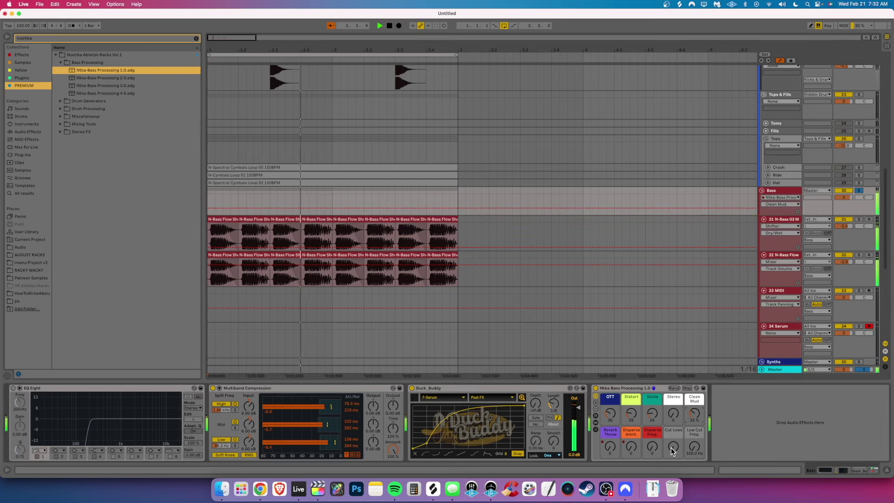
drag(653, 446, 653, 432)
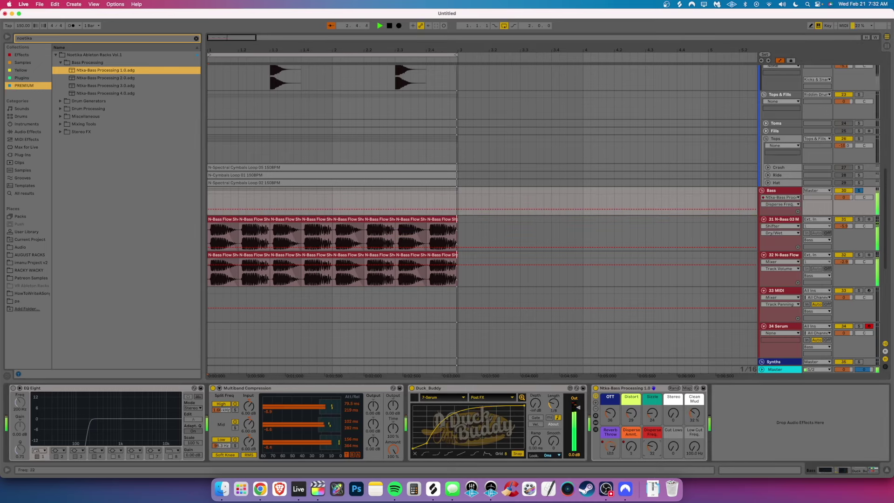
key(space)
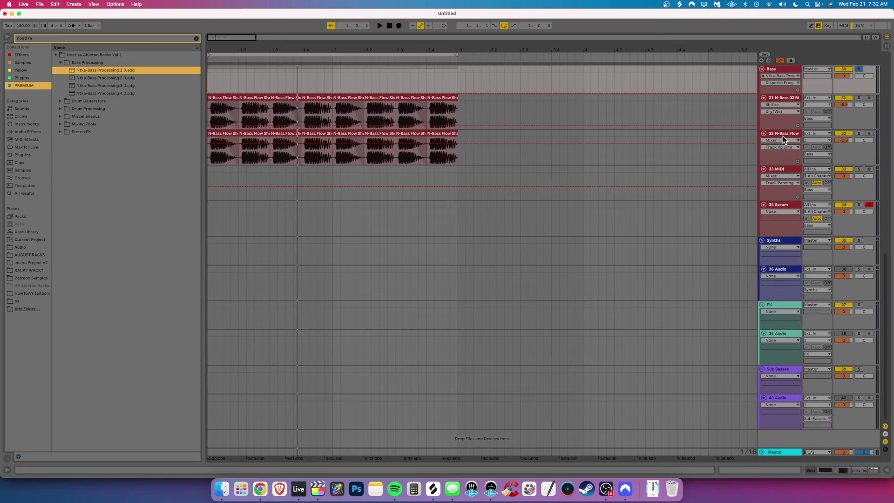
Show the Bass group's device chain and switch on its EQ Eight
click(783, 134)
scroll(781, 146, up, 2)
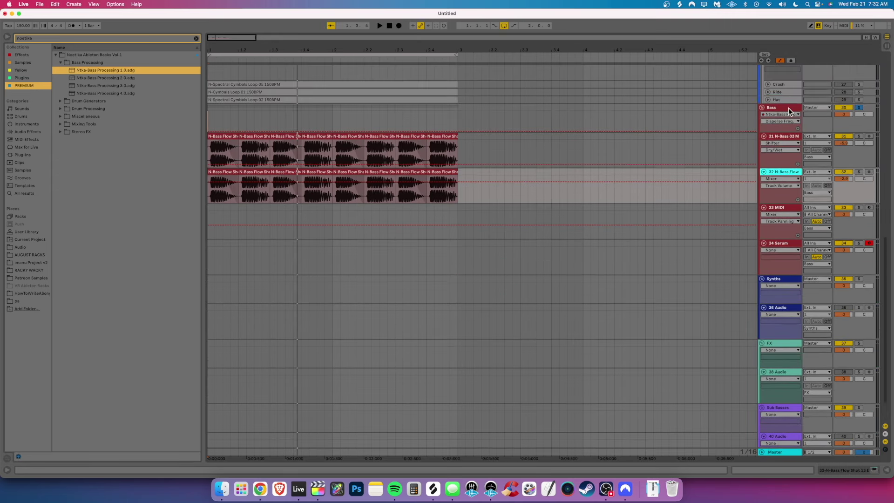
click(787, 100)
double_click(786, 107)
click(13, 390)
Load PROBABLYAWAKE'S DIRTY SQUIRTY SUB BASS.adg from the Plugins collection onto the E0 note track in Sub Basses, and toggle that track's activation during playback
scroll(657, 326, down, 3)
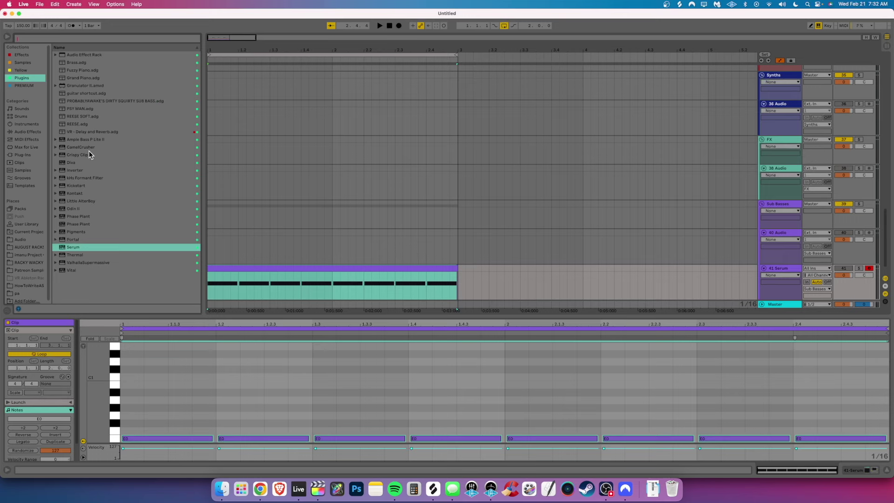
click(109, 101)
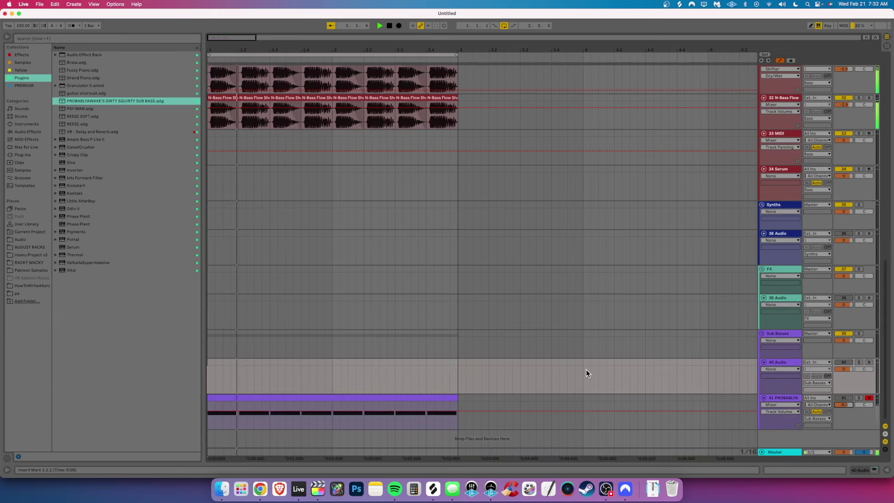
click(843, 398)
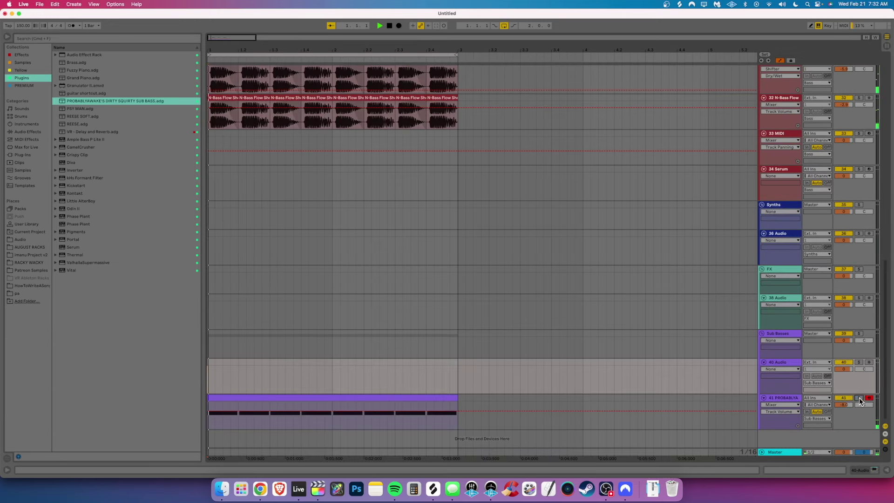
Listen to the full loop with drums, basses and sub together, stop it, and place the insert marker near the processed bass track's start
scroll(663, 390, up, 5)
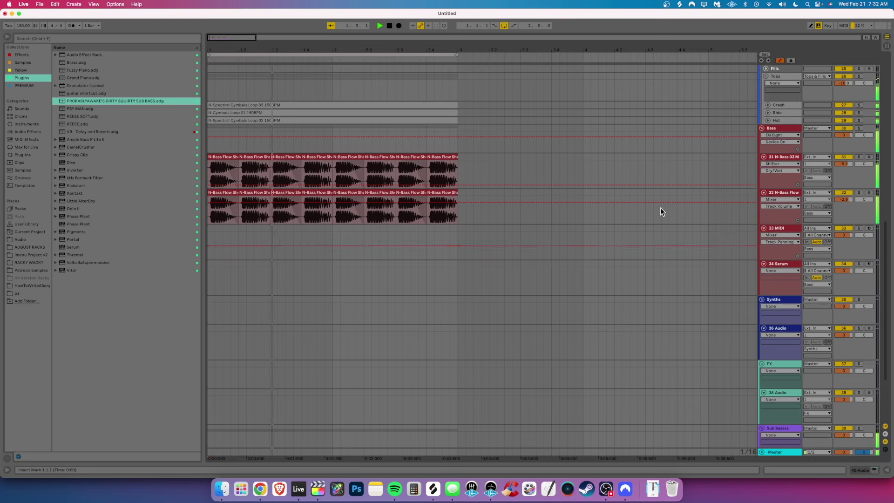
scroll(691, 259, up, 3)
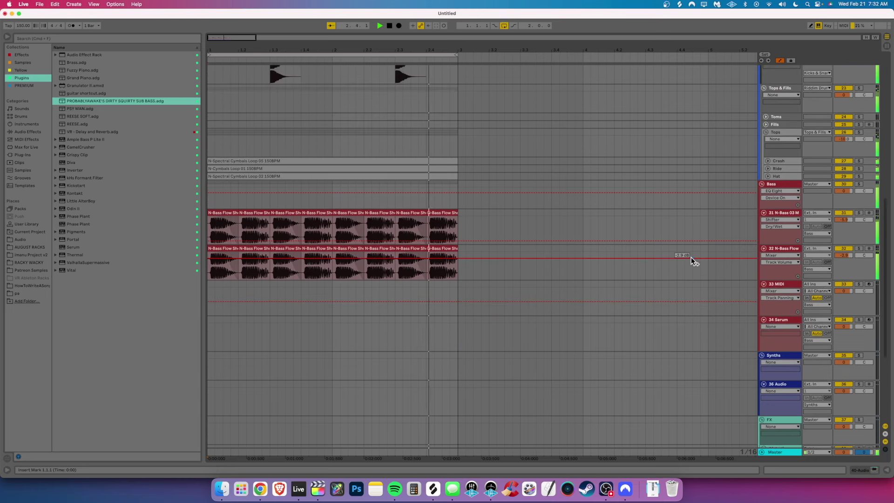
click(476, 281)
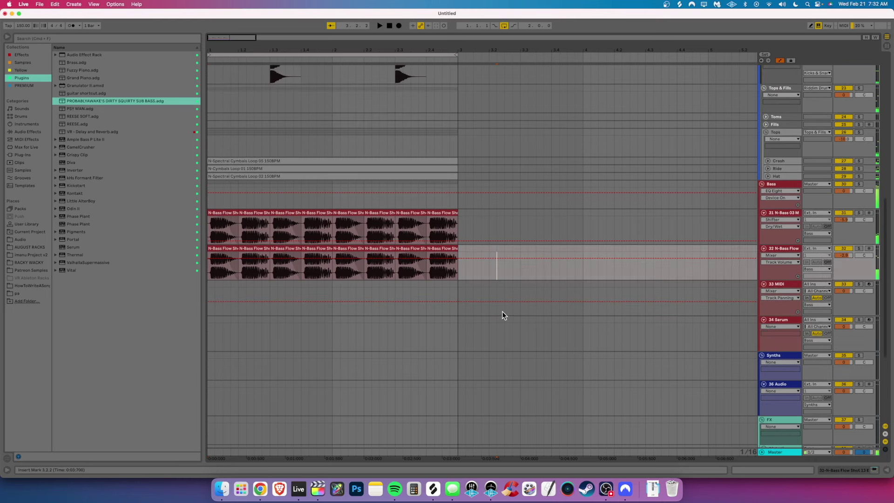
click(230, 231)
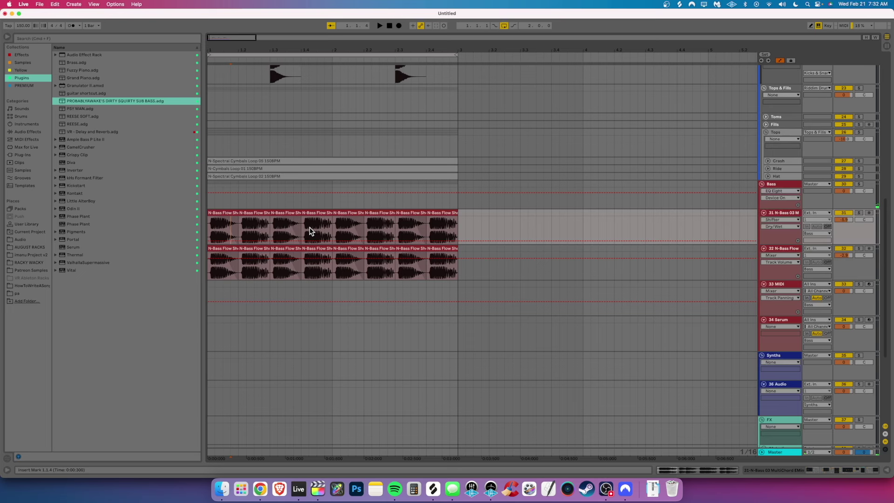